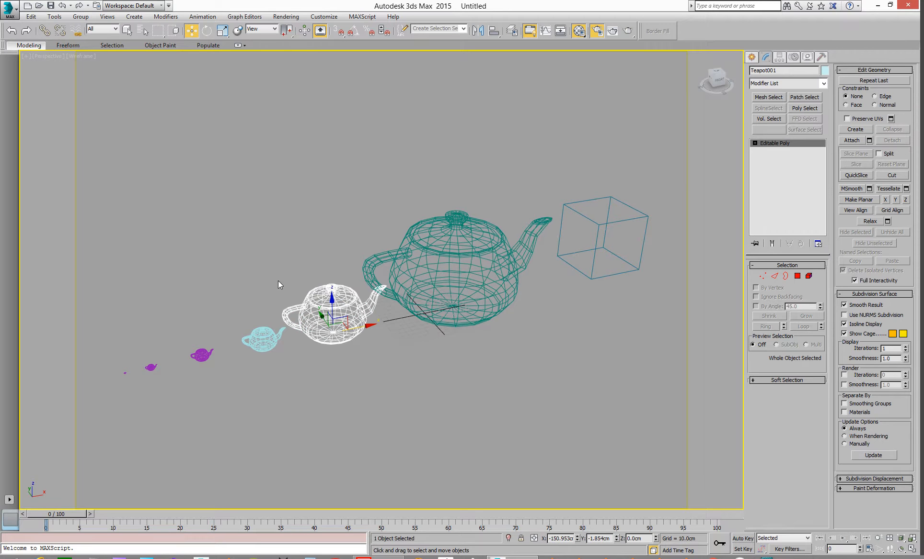
Step: Switch the perspective viewport to shaded display and hide the textured box
{"action": "key", "text": "F3"}
{"action": "middle_click_drag", "start_coordinate": [403, 271], "coordinate": [342, 279]}
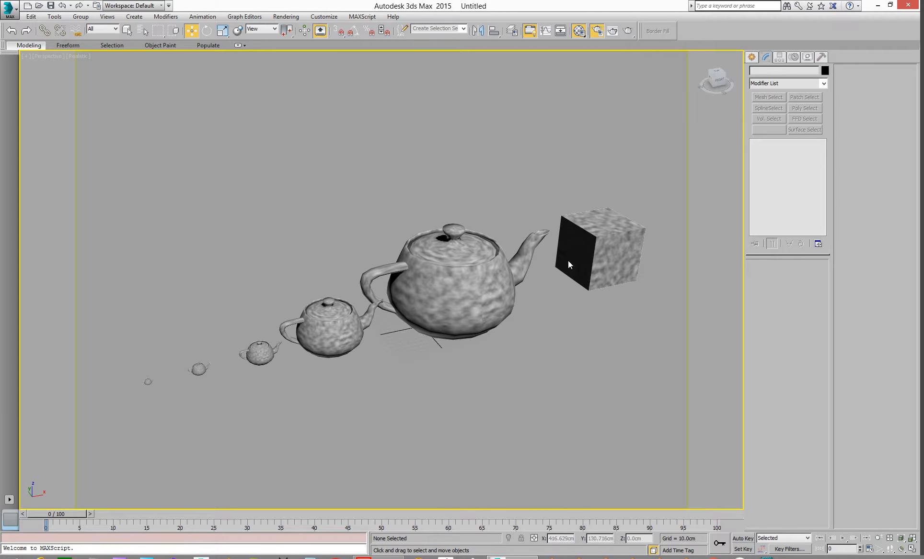
{"action": "left_click", "coordinate": [610, 256]}
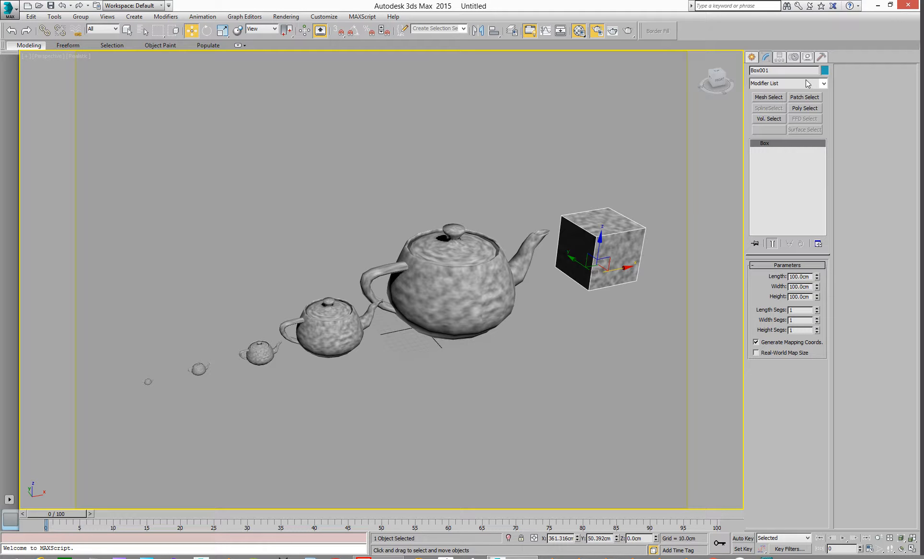
{"action": "left_click", "coordinate": [806, 57]}
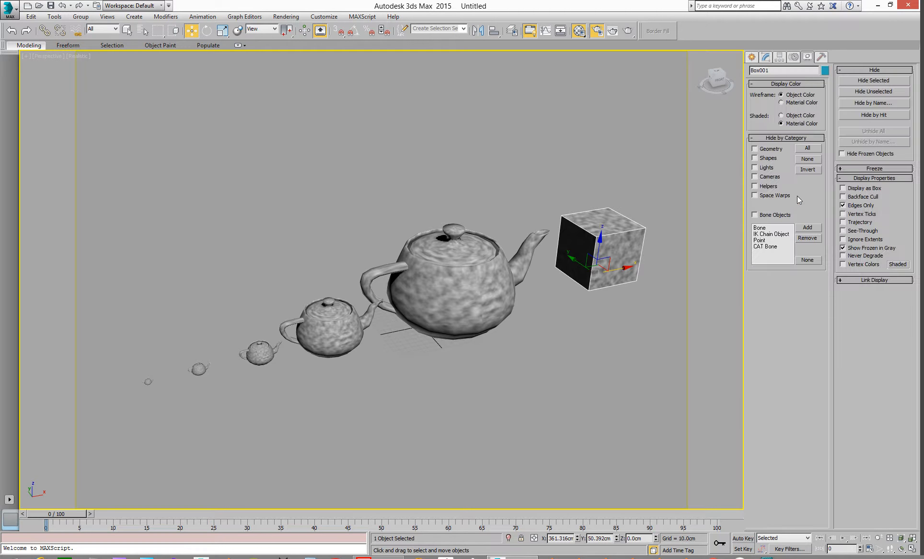
{"action": "left_click", "coordinate": [874, 80]}
Step: Select the largest teapot and inspect its noise texture up close
{"action": "middle_click_drag", "start_coordinate": [462, 285], "coordinate": [511, 276]}
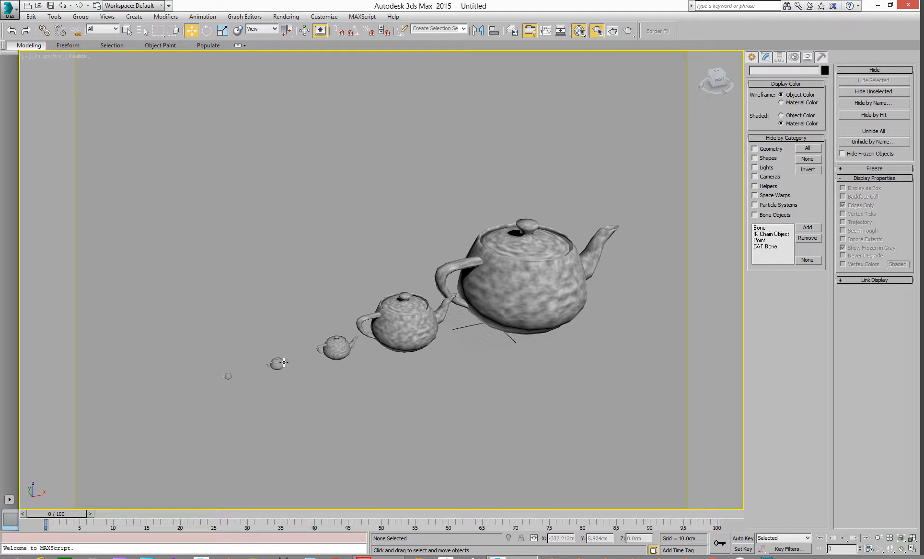
{"action": "middle_click_drag", "start_coordinate": [194, 374], "coordinate": [202, 371]}
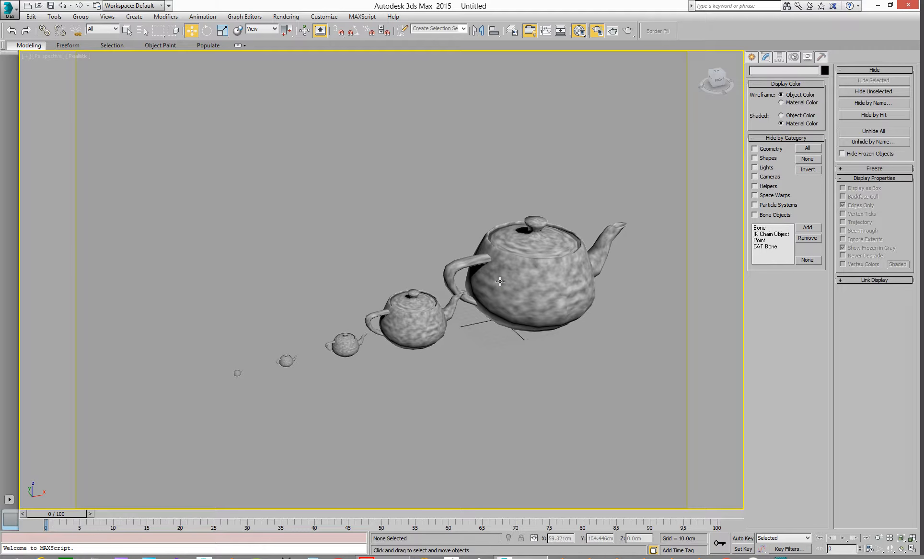
{"action": "left_click", "coordinate": [534, 261]}
{"action": "scroll", "coordinate": [330, 381], "scroll_direction": "up", "scroll_amount": 5}
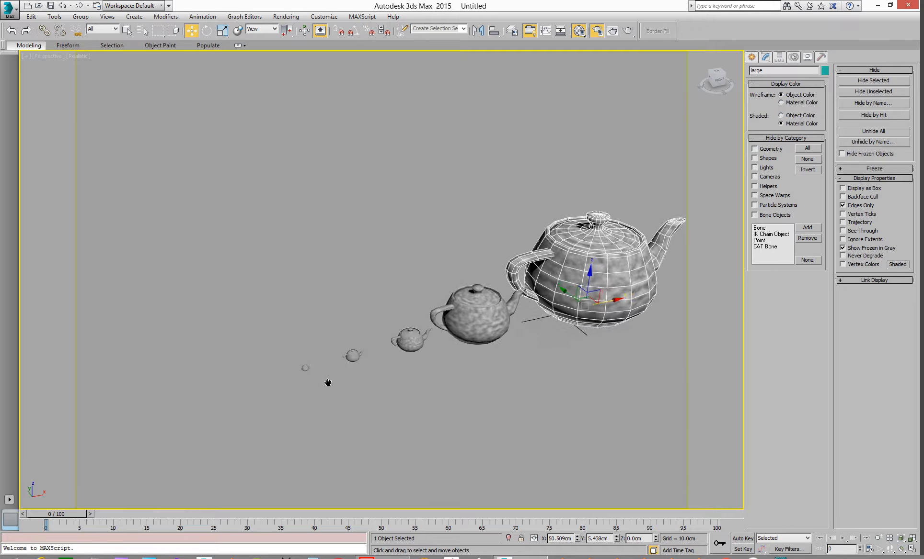
{"action": "scroll", "coordinate": [334, 344], "scroll_direction": "up", "scroll_amount": 15}
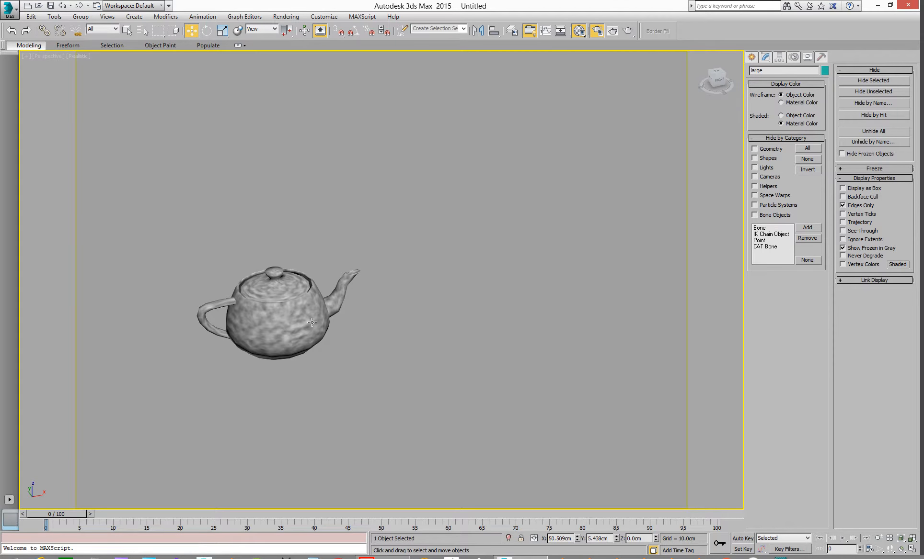
{"action": "scroll", "coordinate": [342, 314], "scroll_direction": "up", "scroll_amount": 6}
{"action": "middle_click_drag", "start_coordinate": [342, 314], "coordinate": [441, 323]}
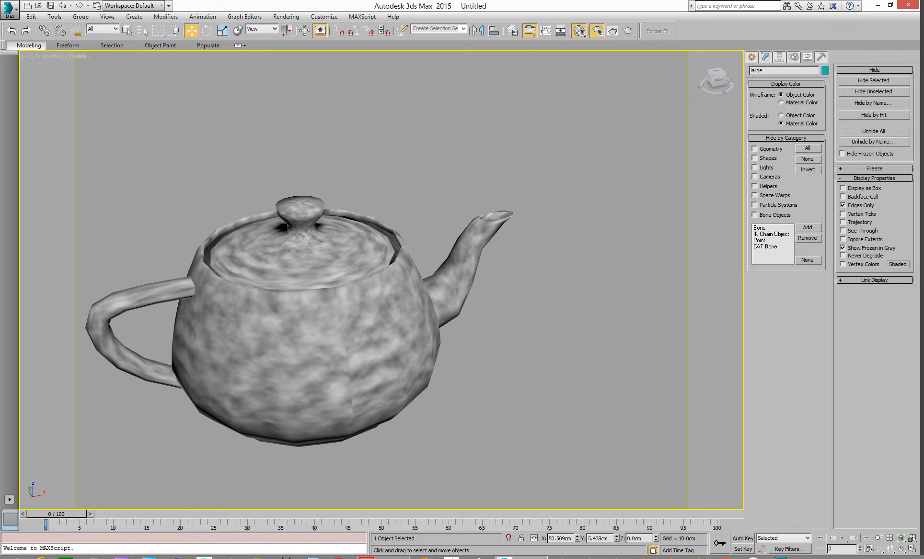
Step: Bring up the Map #3 preview window and move it out of the way
{"action": "left_click_drag", "start_coordinate": [923, 134], "coordinate": [696, 109]}
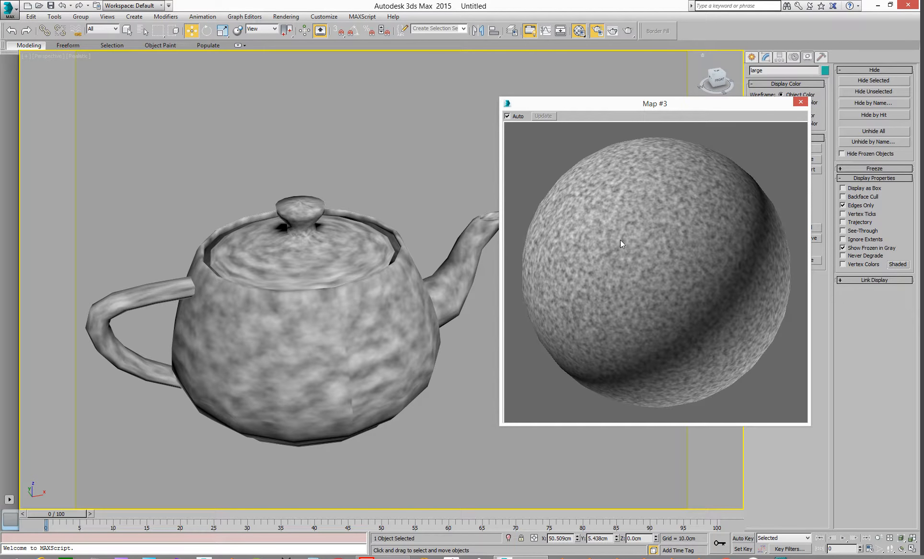
{"action": "left_click_drag", "start_coordinate": [593, 106], "coordinate": [923, 115]}
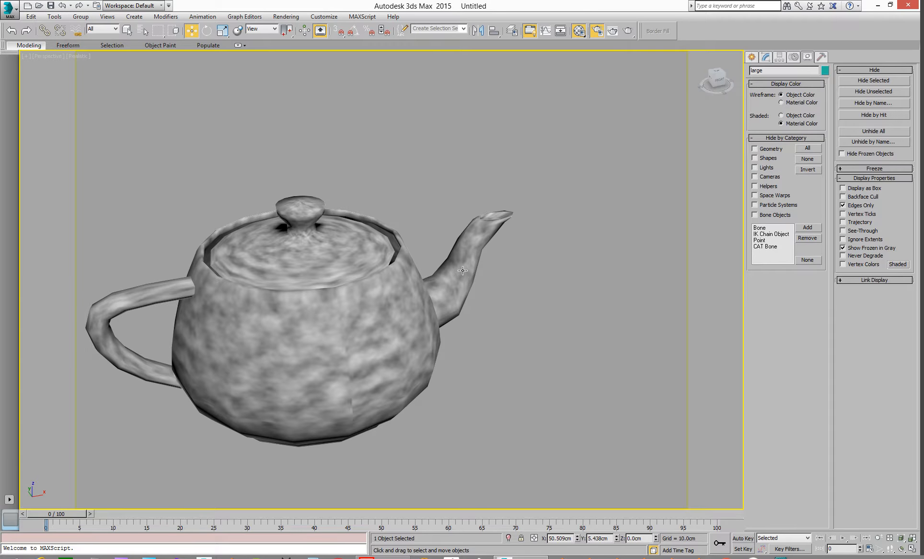
{"action": "left_click_drag", "start_coordinate": [923, 52], "coordinate": [923, 76]}
Step: Examine how the noise texture appears on each teapot in the row of different sizes
{"action": "scroll", "coordinate": [509, 348], "scroll_direction": "down", "scroll_amount": 5}
{"action": "scroll", "coordinate": [522, 310], "scroll_direction": "down", "scroll_amount": 5}
{"action": "middle_click_drag", "start_coordinate": [604, 299], "coordinate": [362, 331]}
{"action": "middle_click_drag", "start_coordinate": [603, 273], "coordinate": [423, 321]}
{"action": "scroll", "coordinate": [452, 290], "scroll_direction": "down", "scroll_amount": 2}
{"action": "middle_click_drag", "start_coordinate": [599, 296], "coordinate": [312, 318]}
{"action": "middle_click_drag", "start_coordinate": [583, 252], "coordinate": [331, 322]}
{"action": "scroll", "coordinate": [437, 265], "scroll_direction": "down", "scroll_amount": 4}
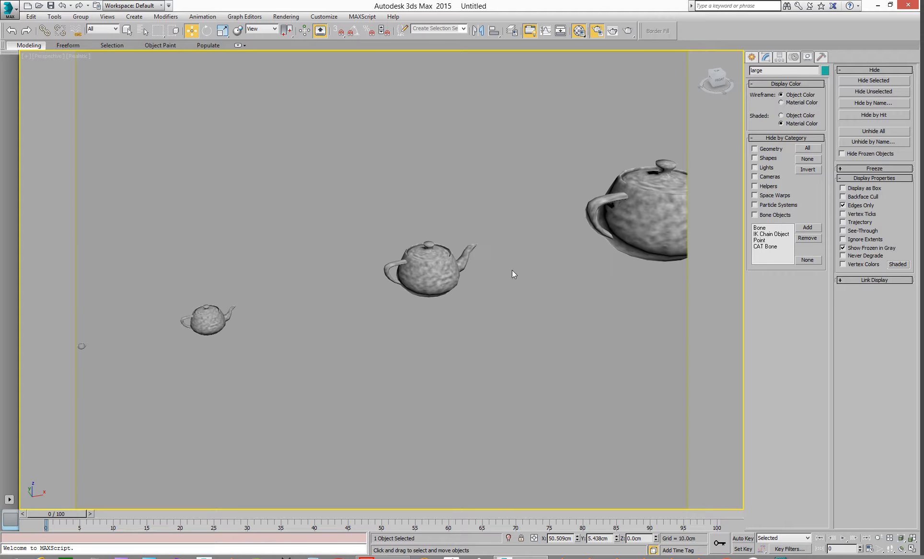
{"action": "scroll", "coordinate": [295, 326], "scroll_direction": "up", "scroll_amount": 2}
{"action": "middle_click_drag", "start_coordinate": [458, 243], "coordinate": [348, 301]}
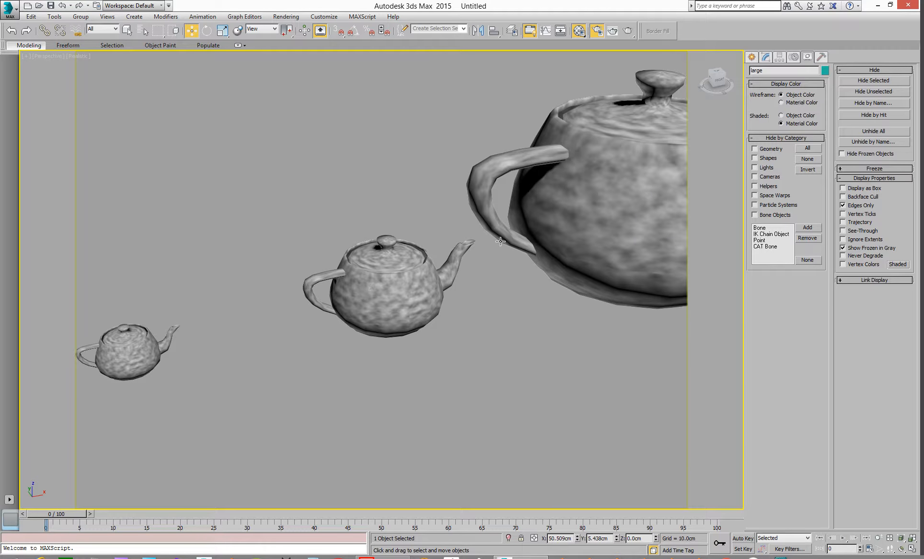
{"action": "middle_click_drag", "start_coordinate": [427, 271], "coordinate": [293, 313]}
{"action": "scroll", "coordinate": [515, 213], "scroll_direction": "down", "scroll_amount": 5}
{"action": "scroll", "coordinate": [408, 267], "scroll_direction": "up", "scroll_amount": 4}
{"action": "scroll", "coordinate": [408, 266], "scroll_direction": "down", "scroll_amount": 8}
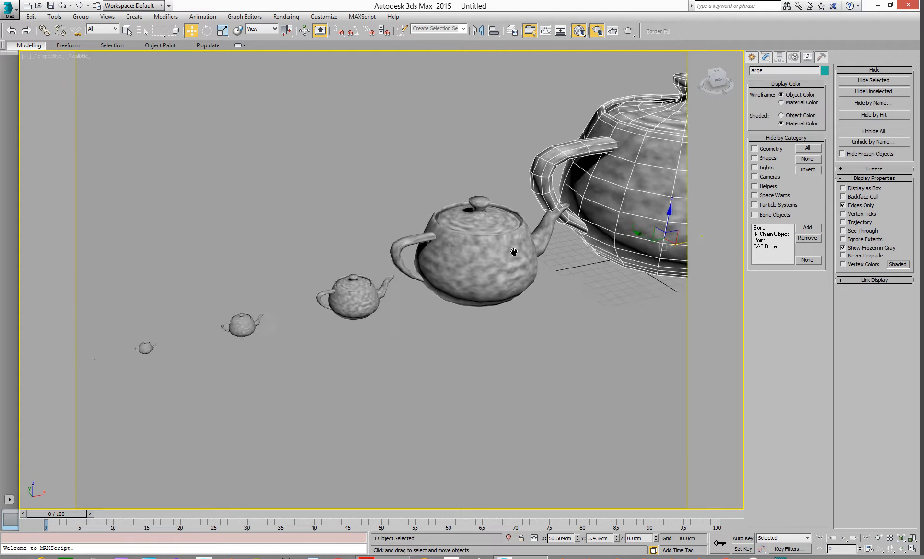
{"action": "scroll", "coordinate": [372, 297], "scroll_direction": "up", "scroll_amount": 4}
{"action": "middle_click_drag", "start_coordinate": [197, 331], "coordinate": [338, 316]}
{"action": "scroll", "coordinate": [299, 321], "scroll_direction": "up", "scroll_amount": 4}
{"action": "middle_click_drag", "start_coordinate": [242, 330], "coordinate": [382, 323]}
{"action": "scroll", "coordinate": [380, 323], "scroll_direction": "up", "scroll_amount": 4}
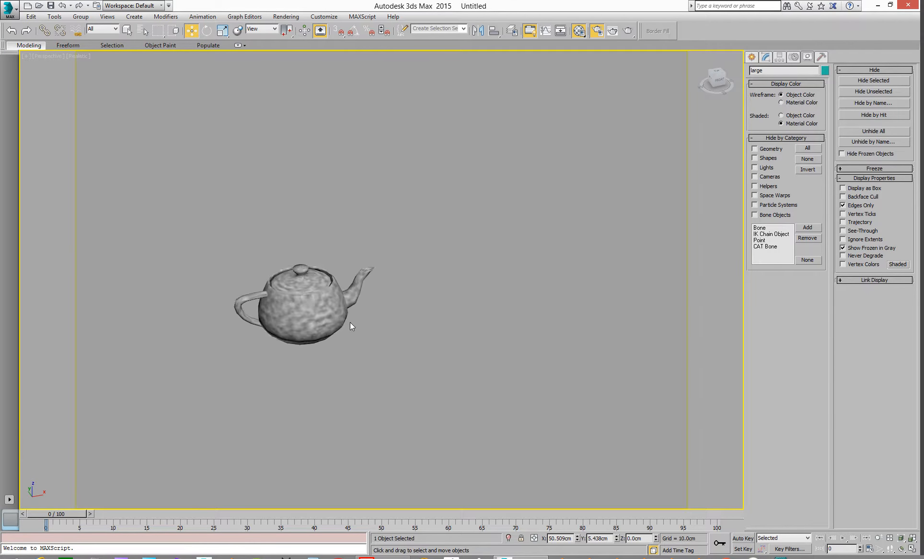
{"action": "middle_click_drag", "start_coordinate": [322, 305], "coordinate": [508, 322]}
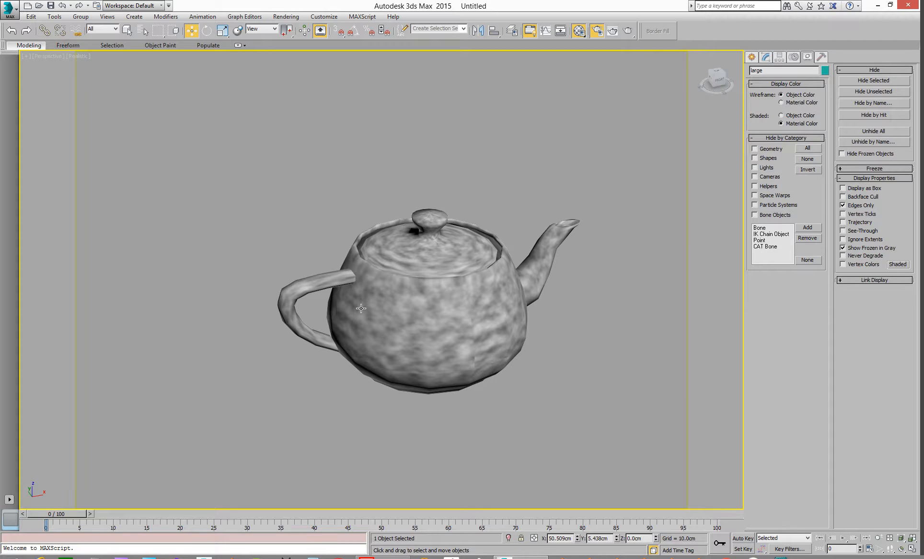
{"action": "mouse_move", "coordinate": [922, 111]}
{"action": "left_mouse_down"}
{"action": "mouse_move", "coordinate": [642, 101]}
{"action": "mouse_move", "coordinate": [922, 101]}
{"action": "left_mouse_up"}
Step: Render the perspective view of the large teapot and minimize the render window
{"action": "key", "text": "shift+q"}
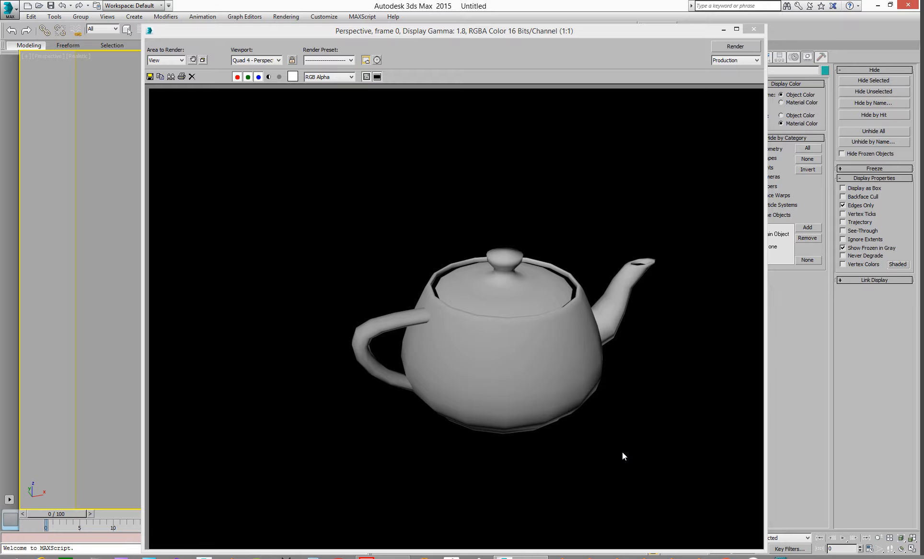
{"action": "left_click", "coordinate": [722, 30]}
Step: Open the Material Editor to view the Noise map parameters, then move it aside
{"action": "scroll", "coordinate": [556, 337], "scroll_direction": "down", "scroll_amount": 4}
{"action": "scroll", "coordinate": [556, 339], "scroll_direction": "down", "scroll_amount": 5}
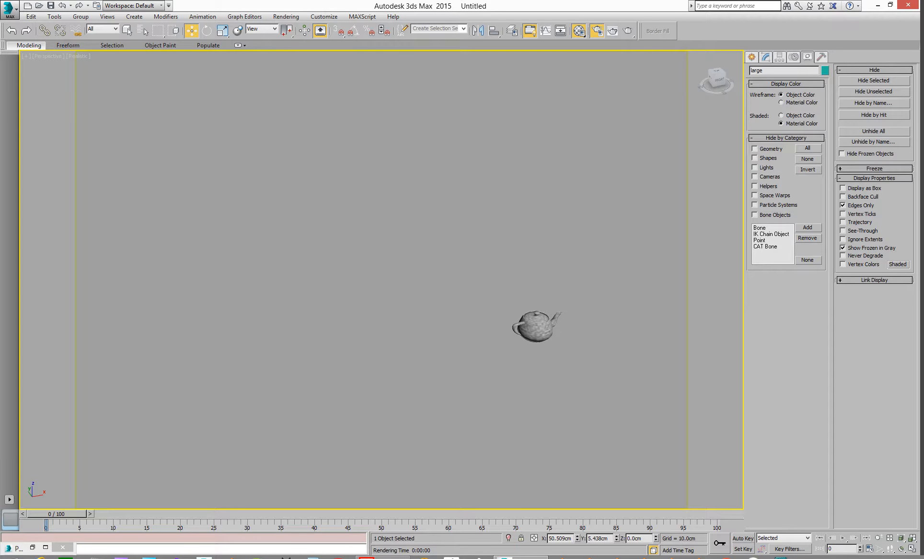
{"action": "key", "text": "m"}
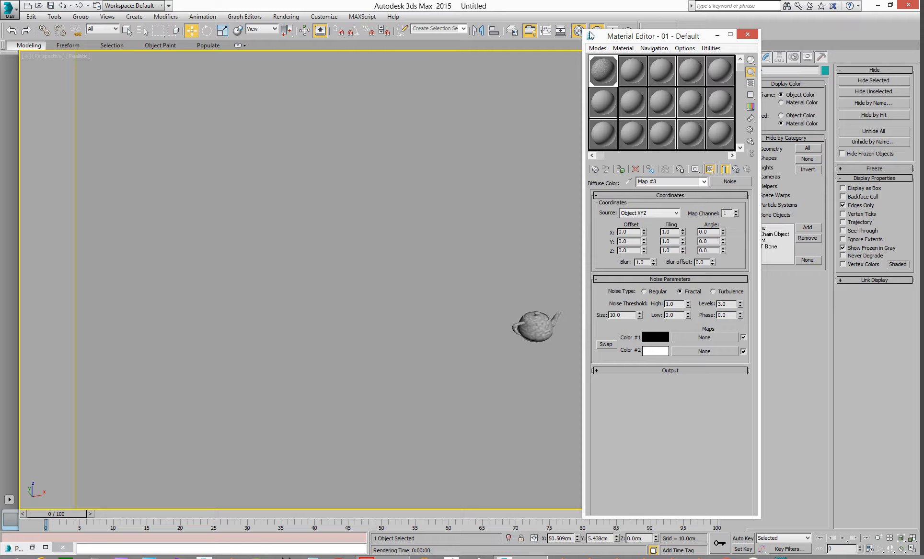
{"action": "mouse_move", "coordinate": [636, 36]}
{"action": "left_mouse_down"}
{"action": "mouse_move", "coordinate": [618, 26]}
{"action": "mouse_move", "coordinate": [632, 29]}
{"action": "left_mouse_up"}
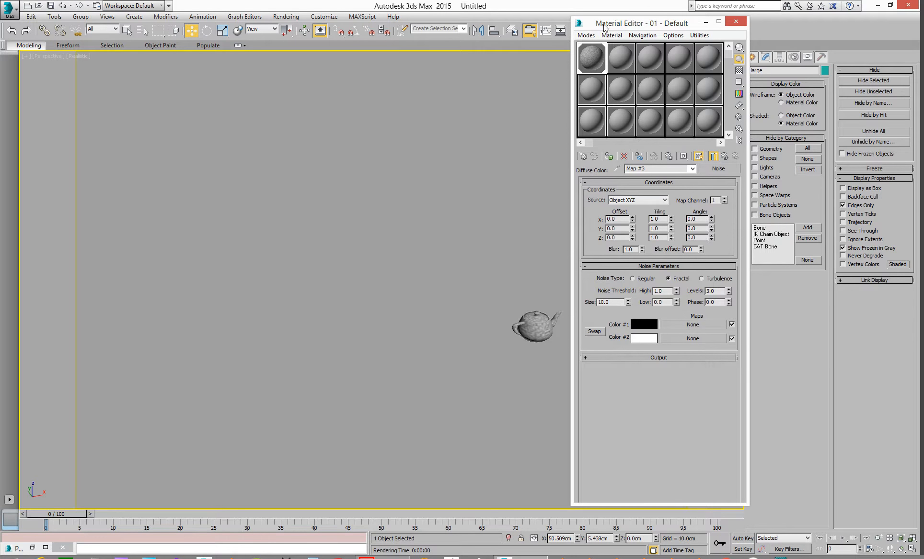
{"action": "left_click_drag", "start_coordinate": [602, 23], "coordinate": [922, 36]}
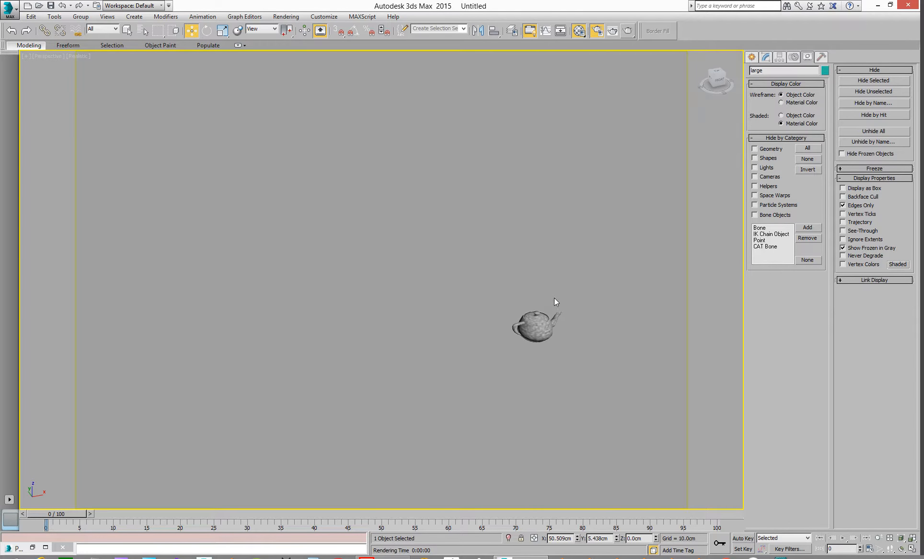
Step: Frame the selected teapot, render the perspective view of the three teapots, and maximize the rendered frame
{"action": "middle_click_drag", "start_coordinate": [553, 290], "coordinate": [571, 276]}
{"action": "key", "text": "z"}
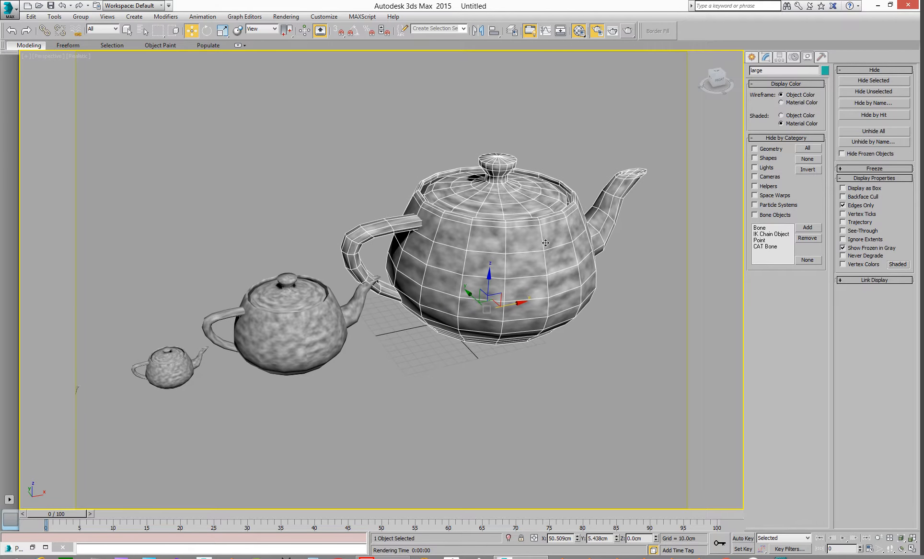
{"action": "key", "text": "shift+q"}
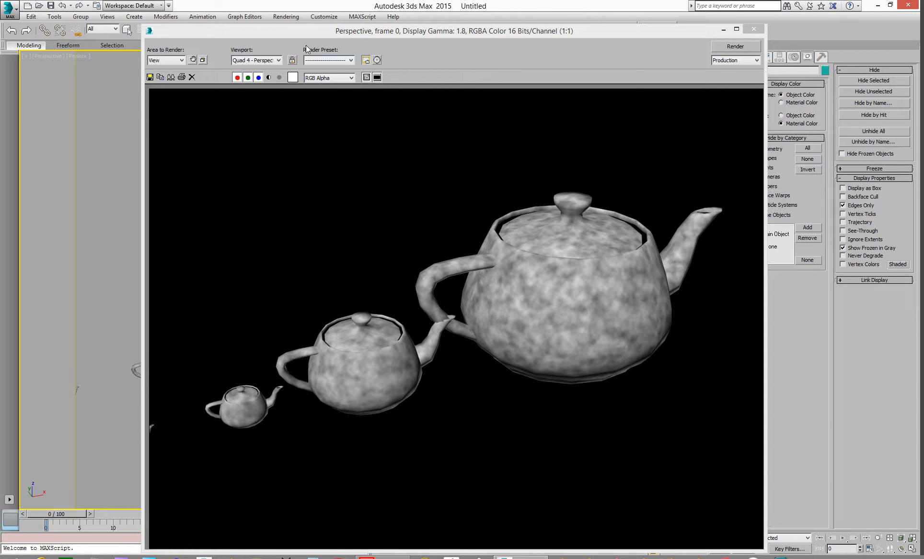
{"action": "left_click_drag", "start_coordinate": [284, 32], "coordinate": [453, 4]}
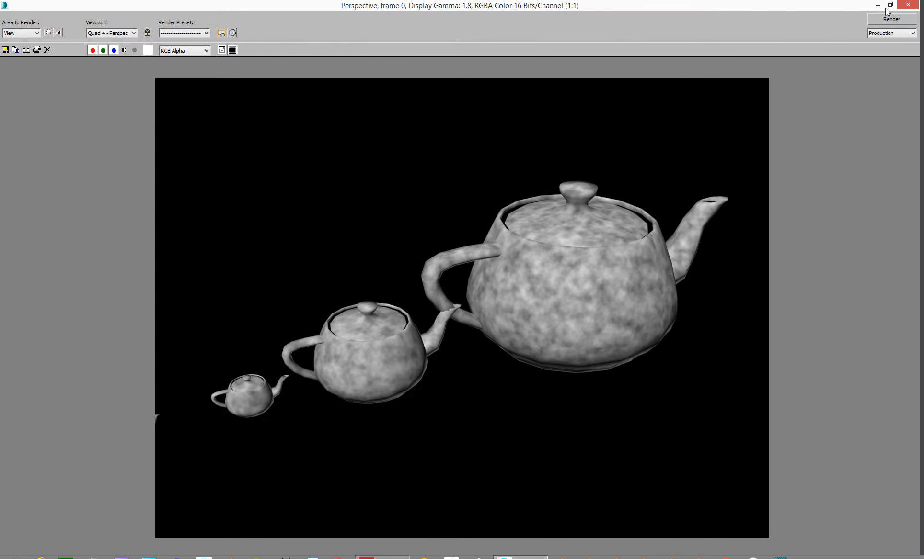
{"action": "left_click", "coordinate": [908, 5]}
Step: Examine the row of teapots from different angles
{"action": "middle_click_drag", "start_coordinate": [306, 203], "coordinate": [466, 188]}
{"action": "scroll", "coordinate": [466, 187], "scroll_direction": "down", "scroll_amount": 4}
{"action": "middle_click_drag", "start_coordinate": [409, 213], "coordinate": [496, 213]}
{"action": "scroll", "coordinate": [347, 248], "scroll_direction": "up", "scroll_amount": 6}
{"action": "middle_click_drag", "start_coordinate": [438, 293], "coordinate": [290, 179]}
{"action": "scroll", "coordinate": [291, 252], "scroll_direction": "up", "scroll_amount": 3}
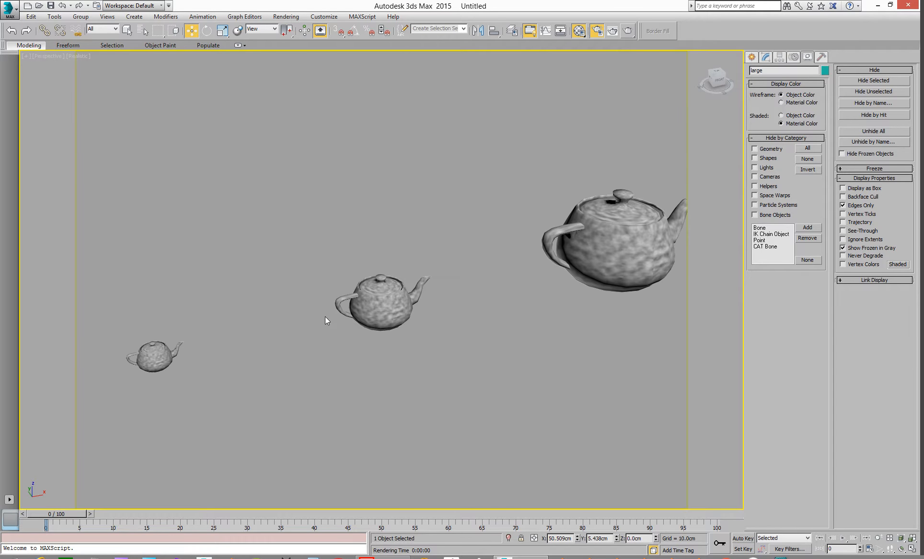
{"action": "middle_click_drag", "start_coordinate": [382, 309], "coordinate": [511, 231]}
{"action": "scroll", "coordinate": [311, 266], "scroll_direction": "up", "scroll_amount": 8}
{"action": "middle_click_drag", "start_coordinate": [318, 280], "coordinate": [446, 160]}
{"action": "scroll", "coordinate": [446, 160], "scroll_direction": "down", "scroll_amount": 4}
{"action": "middle_click_drag", "start_coordinate": [440, 279], "coordinate": [418, 219]}
{"action": "scroll", "coordinate": [396, 255], "scroll_direction": "up", "scroll_amount": 6}
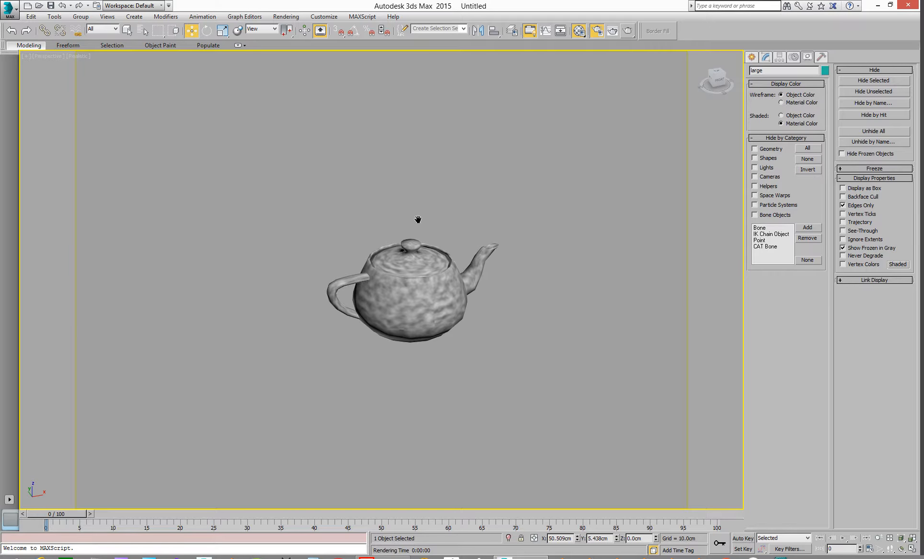
{"action": "scroll", "coordinate": [449, 272], "scroll_direction": "down", "scroll_amount": 5}
{"action": "middle_click_drag", "start_coordinate": [448, 271], "coordinate": [275, 297]}
{"action": "scroll", "coordinate": [423, 271], "scroll_direction": "down", "scroll_amount": 5}
{"action": "scroll", "coordinate": [432, 270], "scroll_direction": "down", "scroll_amount": 1}
{"action": "middle_click_drag", "start_coordinate": [472, 268], "coordinate": [321, 328]}
{"action": "middle_click_drag", "start_coordinate": [424, 275], "coordinate": [478, 259]}
{"action": "scroll", "coordinate": [279, 302], "scroll_direction": "down", "scroll_amount": 2}
{"action": "scroll", "coordinate": [266, 334], "scroll_direction": "up", "scroll_amount": 5}
{"action": "middle_click_drag", "start_coordinate": [359, 298], "coordinate": [199, 329]}
Step: Clone the smallest teapot as a single copy placed in front of the row
{"action": "left_click", "coordinate": [536, 206]}
{"action": "middle_click_drag", "start_coordinate": [568, 238], "coordinate": [415, 267]}
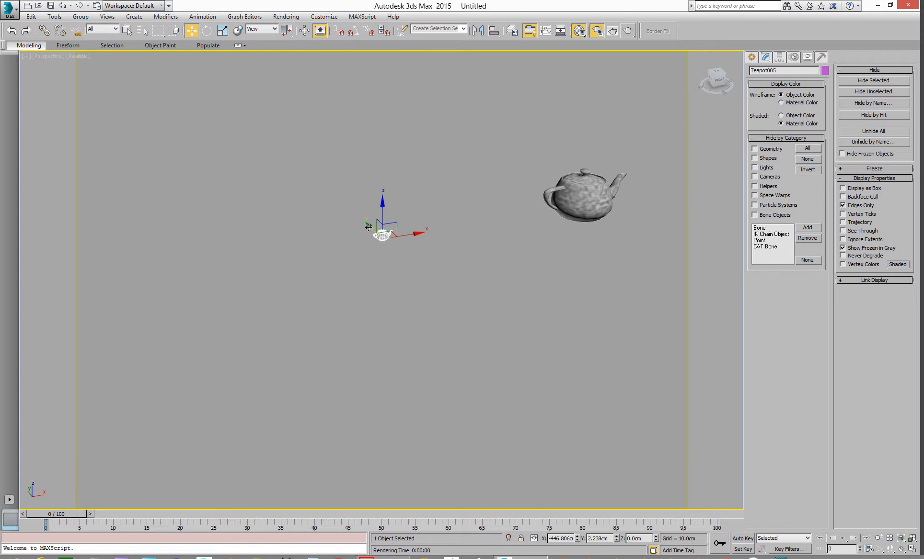
{"action": "left_click_drag", "start_coordinate": [367, 231], "coordinate": [512, 375], "text": "shift"}
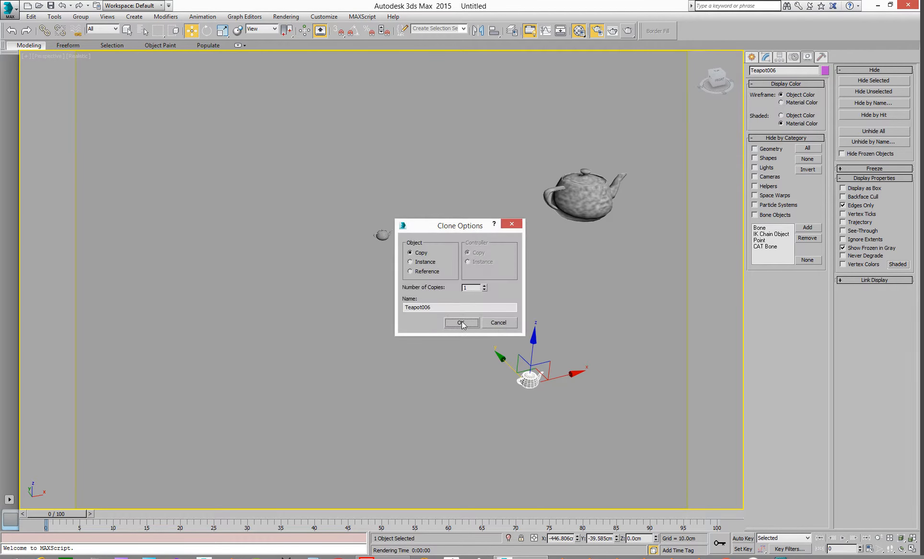
{"action": "left_click", "coordinate": [462, 321]}
Step: In the front view, scale the copied teapot up uniformly to about the size of the largest teapot
{"action": "middle_click_drag", "start_coordinate": [495, 328], "coordinate": [333, 321]}
{"action": "scroll", "coordinate": [333, 321], "scroll_direction": "down", "scroll_amount": 5}
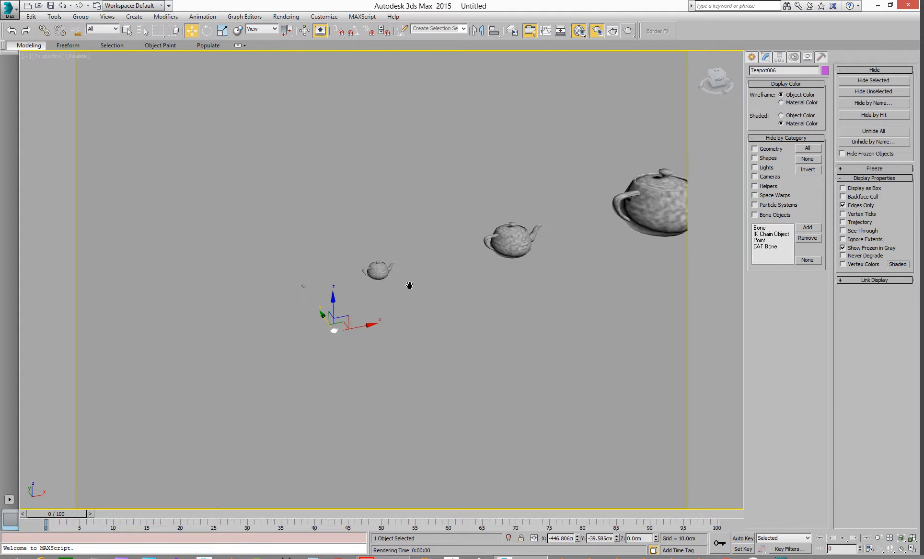
{"action": "middle_click_drag", "start_coordinate": [414, 286], "coordinate": [374, 283]}
{"action": "key", "text": "f"}
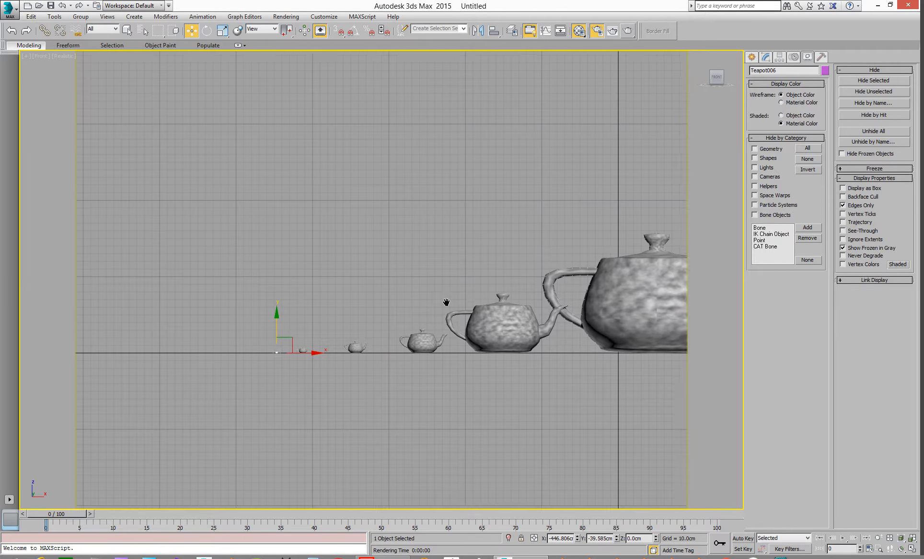
{"action": "middle_click_drag", "start_coordinate": [387, 329], "coordinate": [319, 333]}
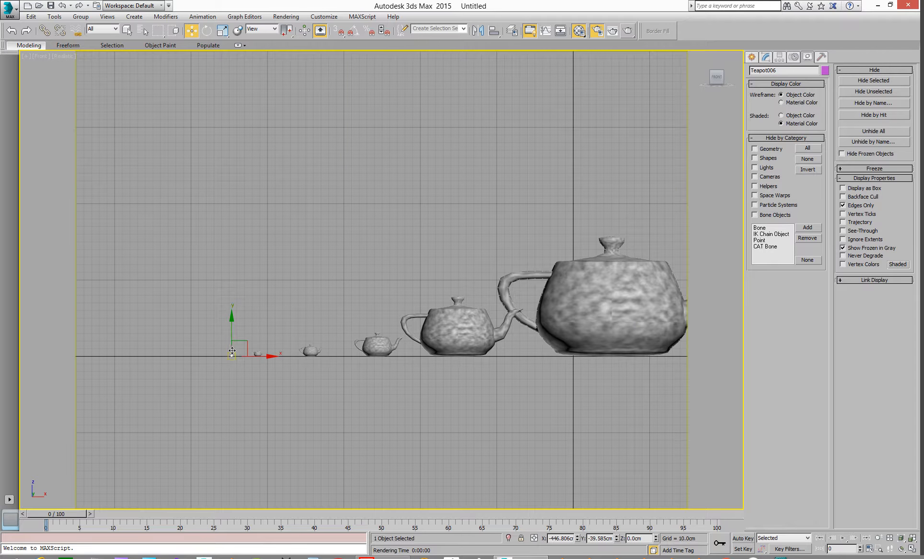
{"action": "left_click", "coordinate": [223, 31]}
{"action": "left_click_drag", "start_coordinate": [237, 347], "coordinate": [583, 133]}
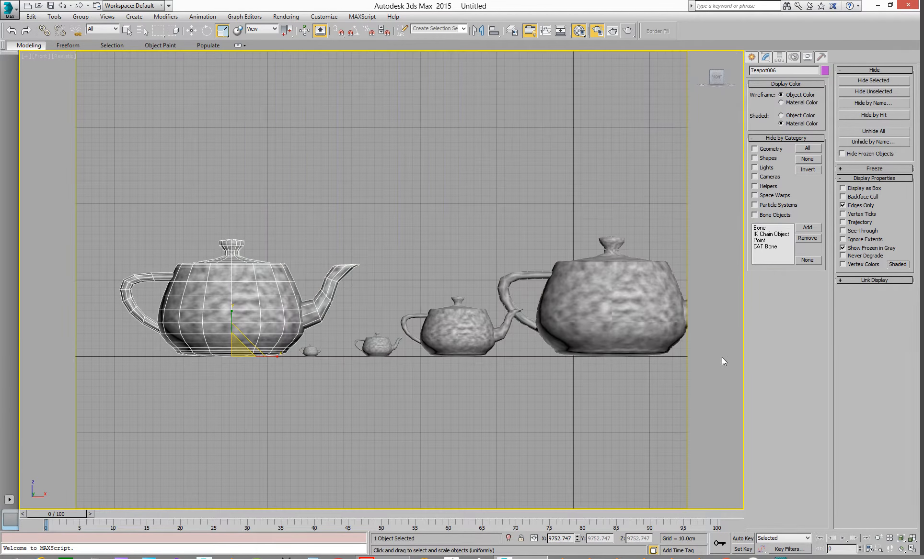
{"action": "left_click", "coordinate": [455, 363]}
Step: Reselect the enlarged copy in the perspective view, render it, and reopen the Material Editor
{"action": "key", "text": "p"}
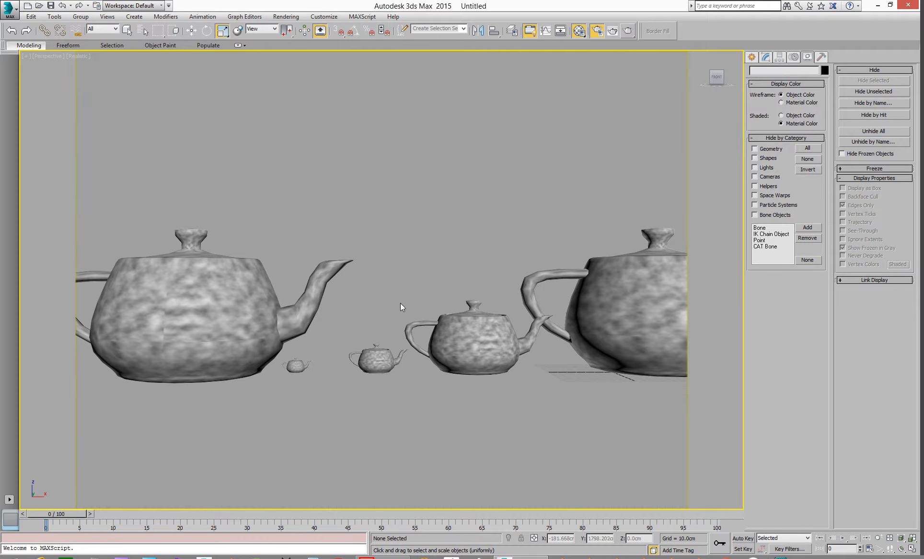
{"action": "middle_click_drag", "start_coordinate": [371, 290], "coordinate": [380, 317], "text": "alt"}
{"action": "scroll", "coordinate": [326, 215], "scroll_direction": "down", "scroll_amount": 5}
{"action": "middle_click_drag", "start_coordinate": [323, 212], "coordinate": [503, 399]}
{"action": "scroll", "coordinate": [384, 269], "scroll_direction": "up", "scroll_amount": 3}
{"action": "middle_click_drag", "start_coordinate": [384, 270], "coordinate": [374, 324]}
{"action": "left_click", "coordinate": [395, 343]}
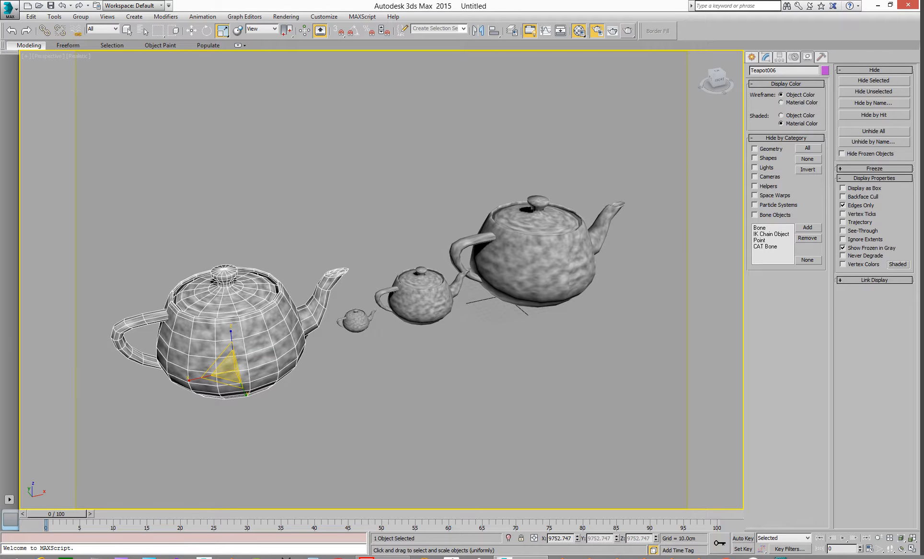
{"action": "key", "text": "shift+q"}
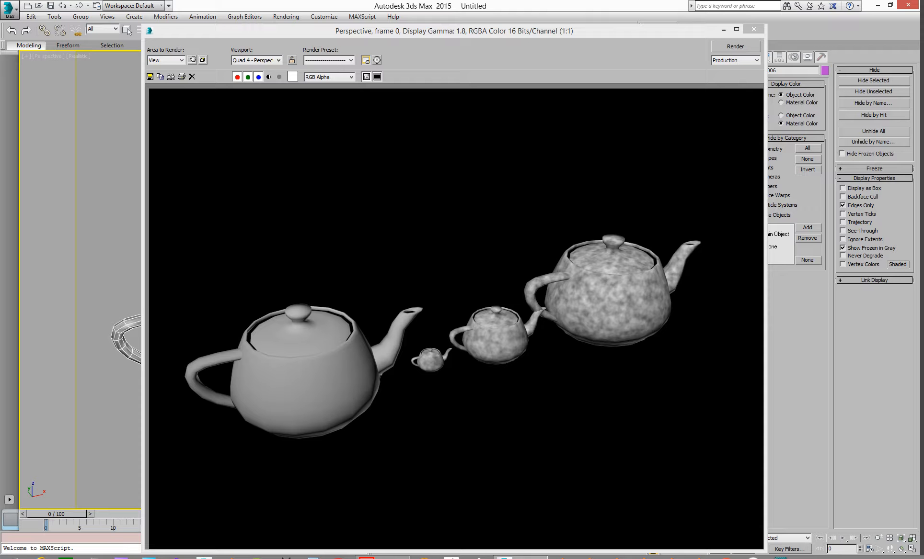
{"action": "key", "text": "m"}
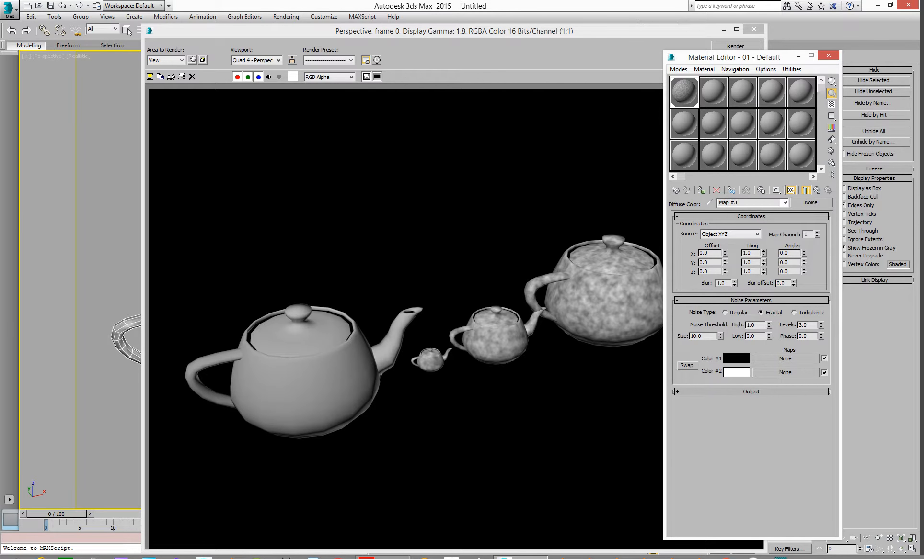
Step: Close the render window and apply the Noise material from the Material Editor to the enlarged teapot copy
{"action": "left_click_drag", "start_coordinate": [741, 58], "coordinate": [822, 40]}
{"action": "left_click", "coordinate": [754, 29]}
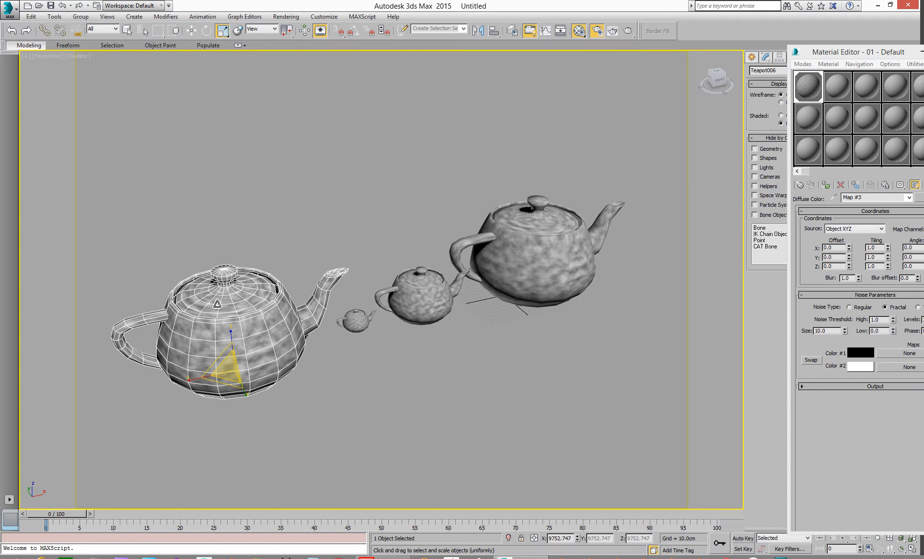
{"action": "left_click", "coordinate": [828, 185]}
{"action": "left_click_drag", "start_coordinate": [801, 88], "coordinate": [214, 334]}
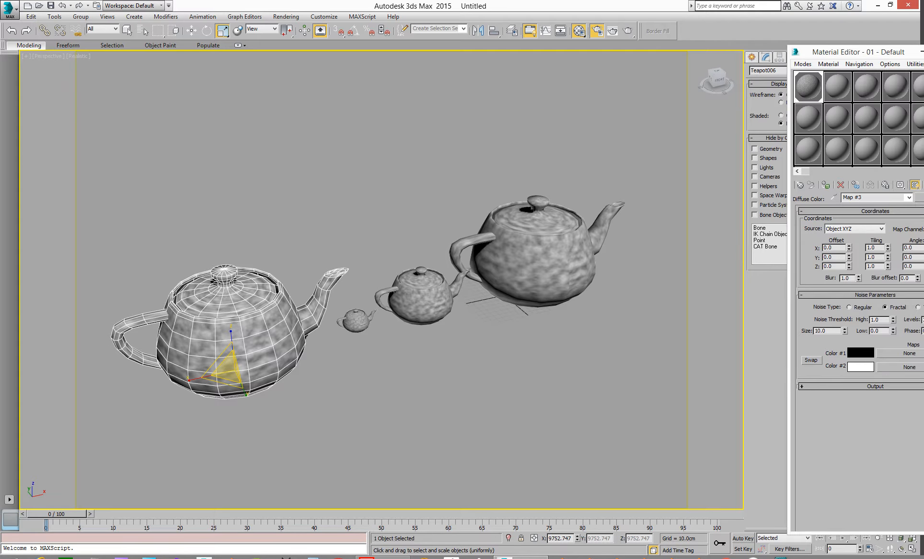
Step: Render the perspective view to compare the enlarged copy's texture with the row, then close the render windows
{"action": "key", "text": "F10"}
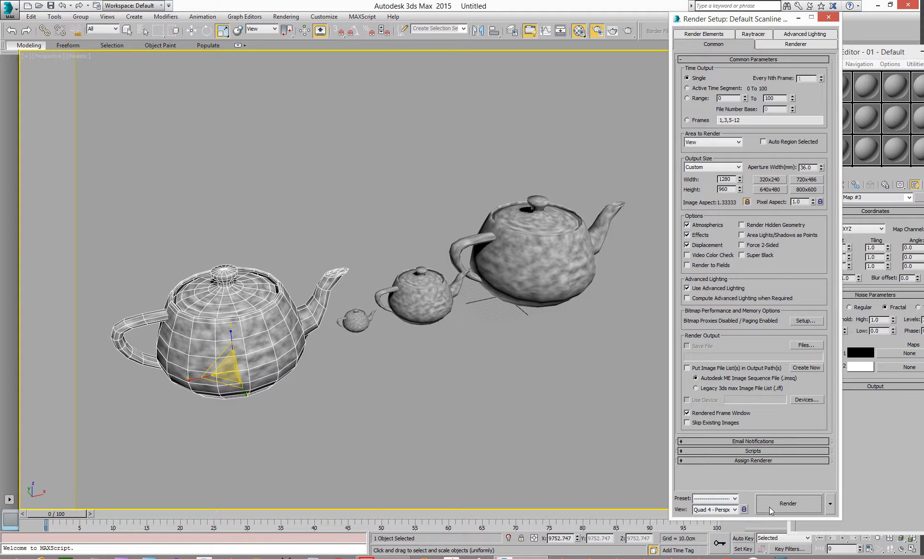
{"action": "left_click", "coordinate": [769, 507]}
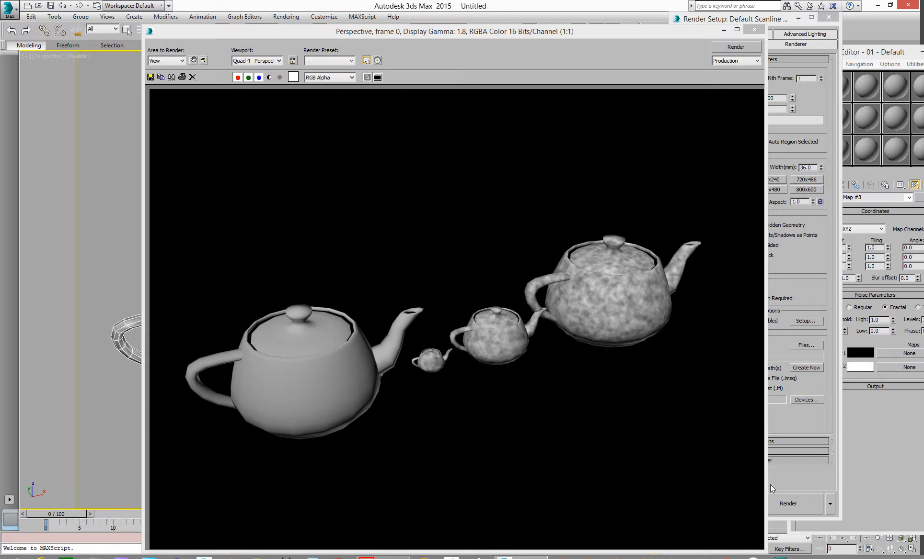
{"action": "left_click", "coordinate": [754, 27]}
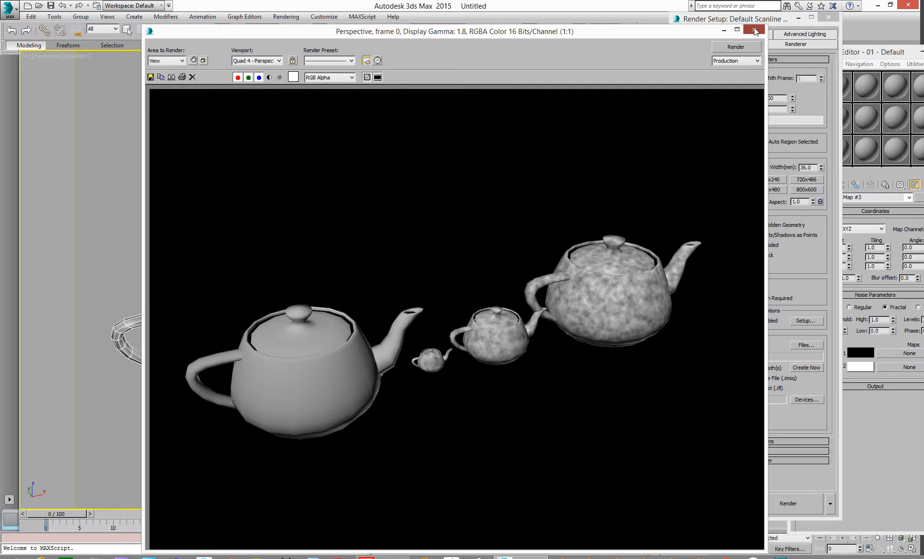
{"action": "left_click", "coordinate": [753, 27]}
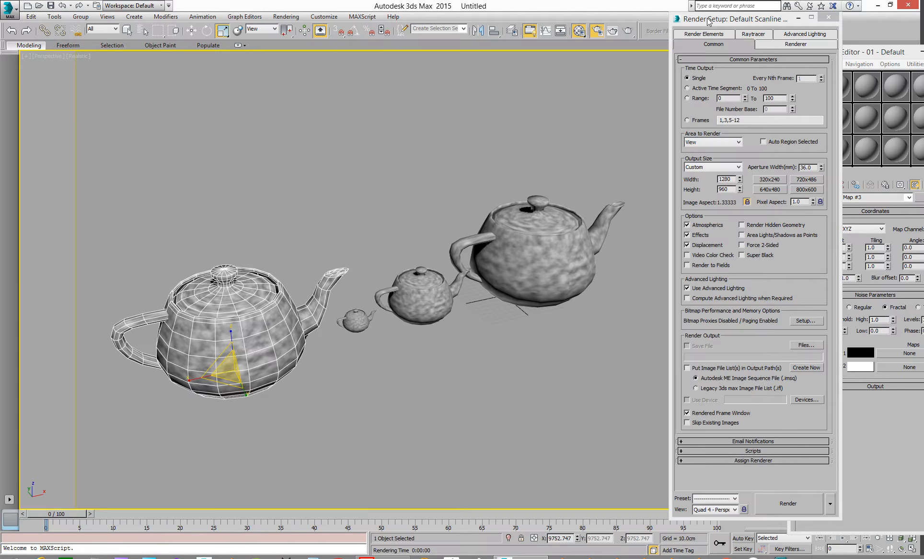
{"action": "key", "text": "F10"}
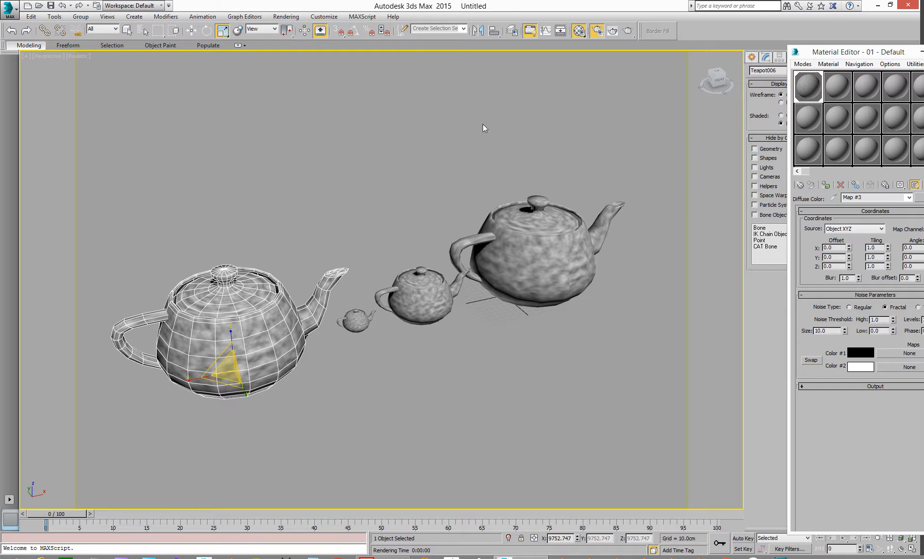
Step: Switch the perspective view to wireframe display and select the smallest teapot in the row
{"action": "middle_click_drag", "start_coordinate": [362, 248], "coordinate": [392, 245], "text": "alt"}
{"action": "mouse_move", "coordinate": [207, 300]}
{"action": "middle_mouse_down", "text": "alt"}
{"action": "mouse_move", "coordinate": [300, 294]}
{"action": "mouse_move", "coordinate": [310, 310]}
{"action": "mouse_move", "coordinate": [438, 308]}
{"action": "middle_mouse_up", "text": "alt"}
{"action": "key", "text": "F3"}
{"action": "scroll", "coordinate": [380, 305], "scroll_direction": "down", "scroll_amount": 5}
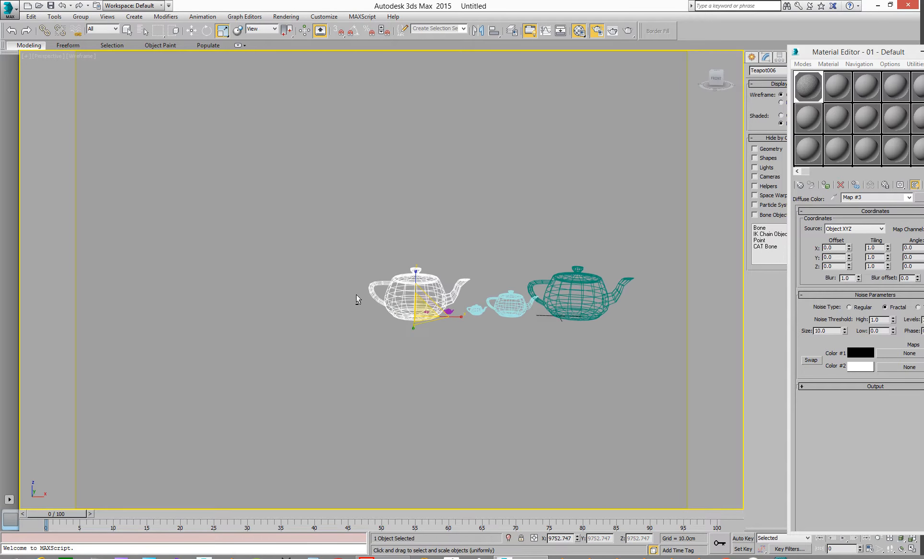
{"action": "key", "text": "w"}
{"action": "left_click_drag", "start_coordinate": [446, 327], "coordinate": [416, 328]}
{"action": "scroll", "coordinate": [407, 319], "scroll_direction": "up", "scroll_amount": 4}
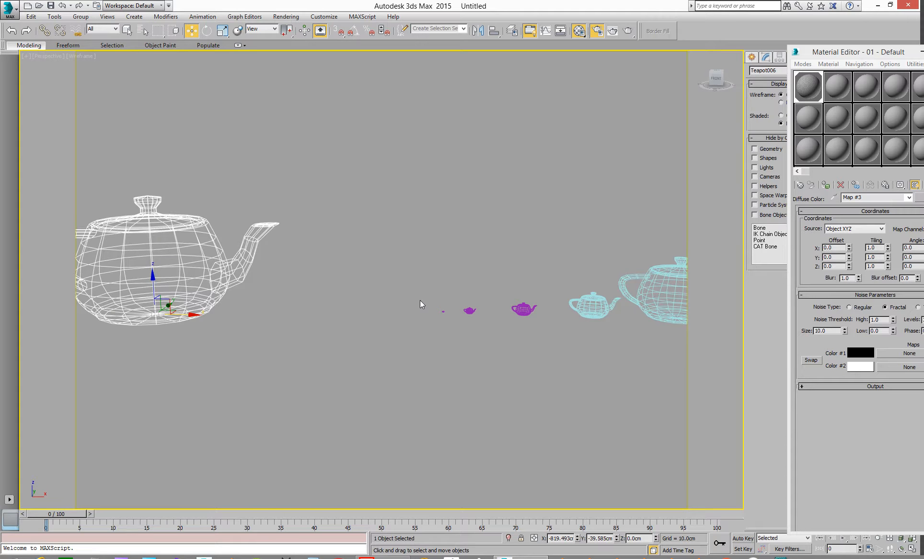
{"action": "left_click", "coordinate": [448, 312]}
{"action": "scroll", "coordinate": [443, 314], "scroll_direction": "up", "scroll_amount": 4}
{"action": "scroll", "coordinate": [441, 312], "scroll_direction": "up", "scroll_amount": 5}
{"action": "middle_click_drag", "start_coordinate": [410, 272], "coordinate": [280, 290]}
{"action": "scroll", "coordinate": [360, 328], "scroll_direction": "down", "scroll_amount": 5}
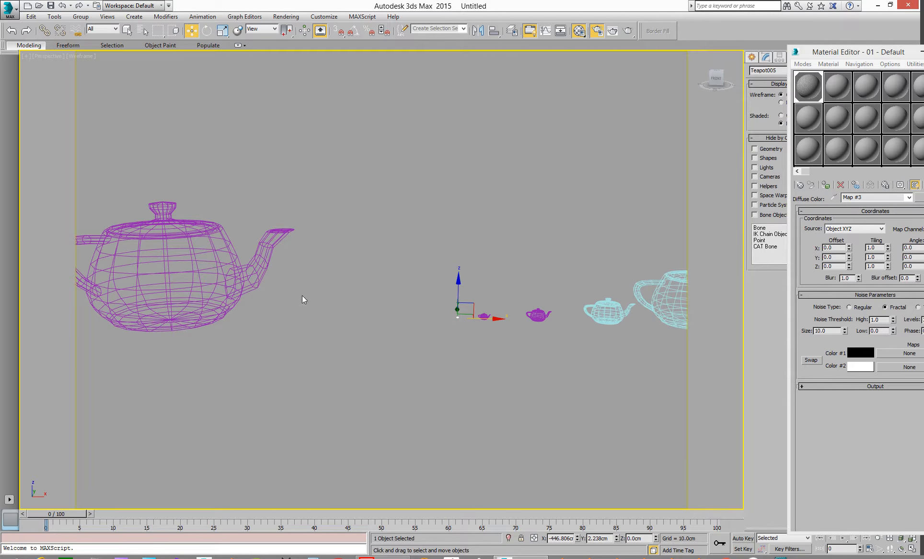
{"action": "middle_click_drag", "start_coordinate": [357, 325], "coordinate": [324, 326], "text": "alt"}
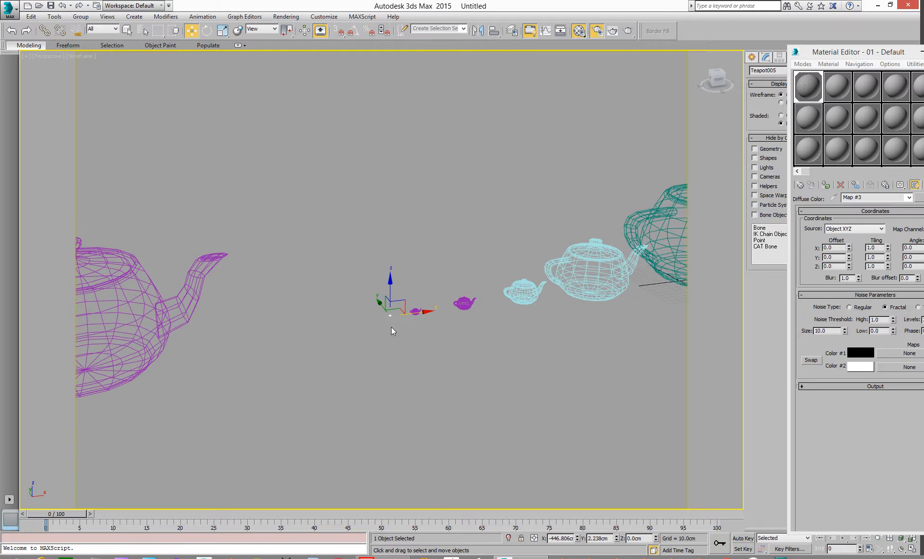
Step: Open the selected teapot's Editable Poly at polygon level and select all of its polygons
{"action": "left_click_drag", "start_coordinate": [835, 51], "coordinate": [923, 53]}
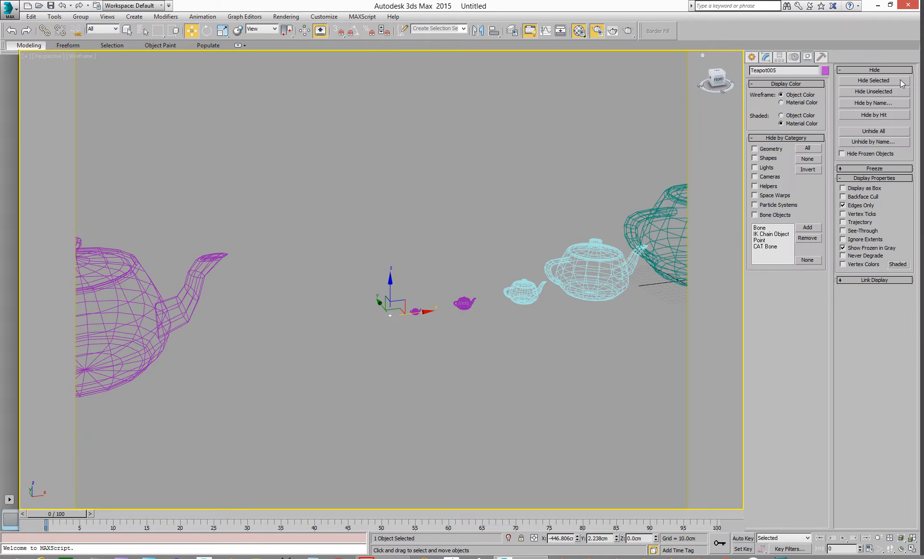
{"action": "left_click", "coordinate": [772, 58]}
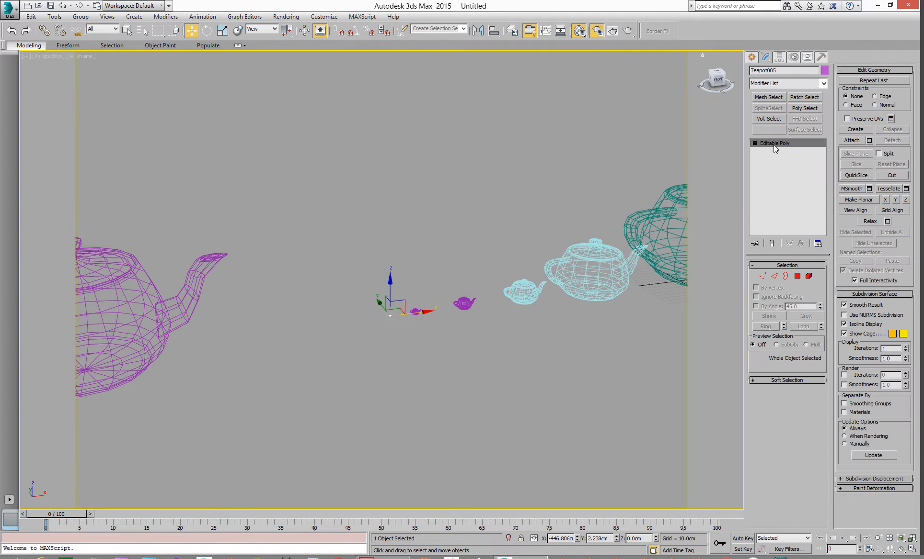
{"action": "left_click", "coordinate": [801, 276]}
{"action": "middle_click_drag", "start_coordinate": [380, 332], "coordinate": [361, 317]}
{"action": "scroll", "coordinate": [361, 317], "scroll_direction": "up", "scroll_amount": 5}
{"action": "left_click_drag", "start_coordinate": [342, 180], "coordinate": [550, 322]}
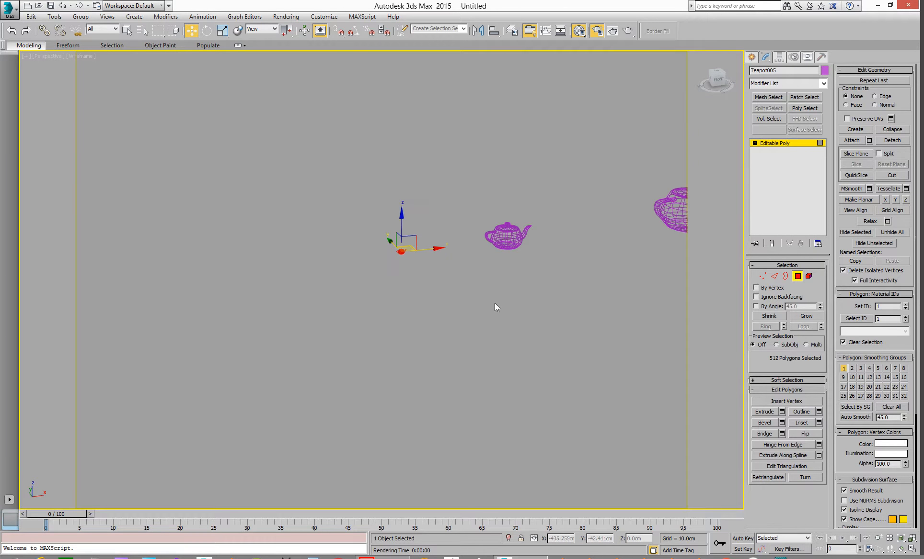
Step: In the front view, scale the selected polygons up uniformly to about the size of the large teapots
{"action": "scroll", "coordinate": [418, 342], "scroll_direction": "up", "scroll_amount": 3}
{"action": "scroll", "coordinate": [405, 306], "scroll_direction": "down", "scroll_amount": 4}
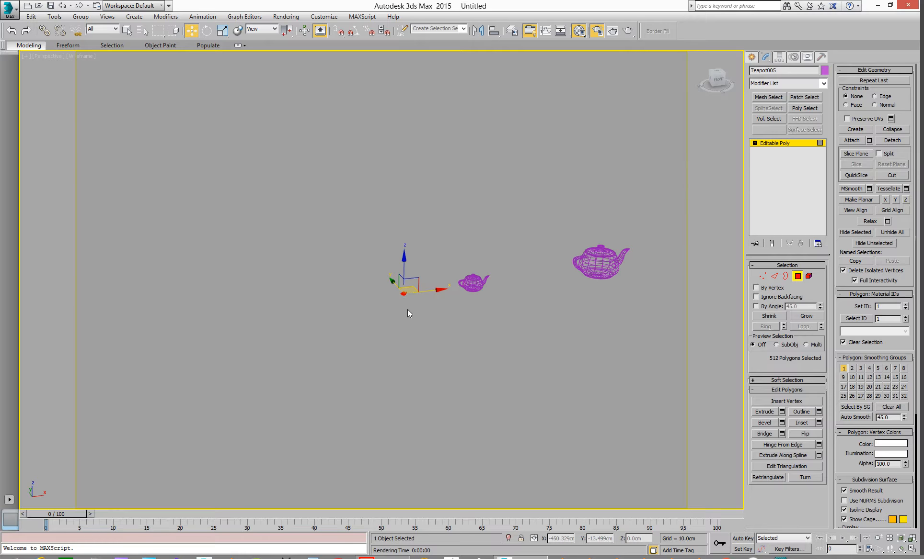
{"action": "mouse_move", "coordinate": [431, 332]}
{"action": "middle_mouse_down"}
{"action": "mouse_move", "coordinate": [392, 334]}
{"action": "mouse_move", "coordinate": [414, 331]}
{"action": "middle_mouse_up"}
{"action": "scroll", "coordinate": [410, 319], "scroll_direction": "up", "scroll_amount": 3}
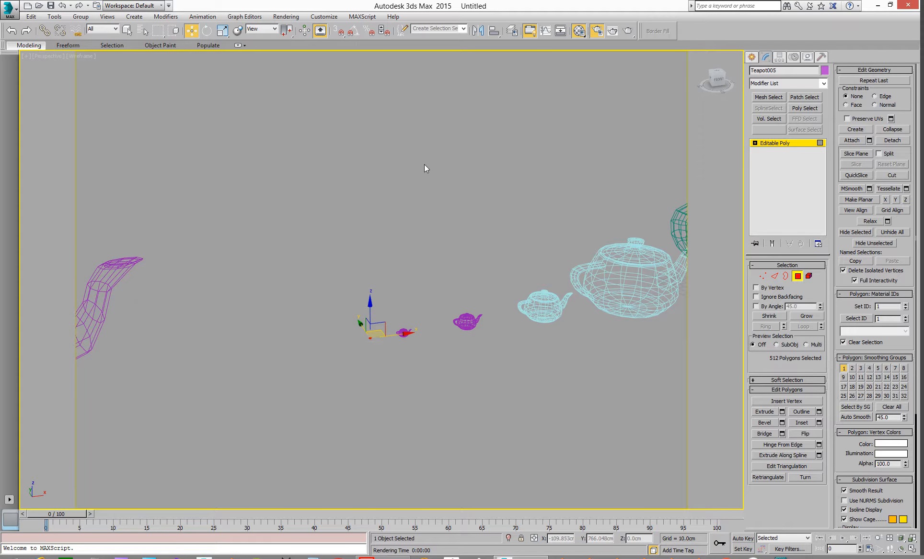
{"action": "key", "text": "f"}
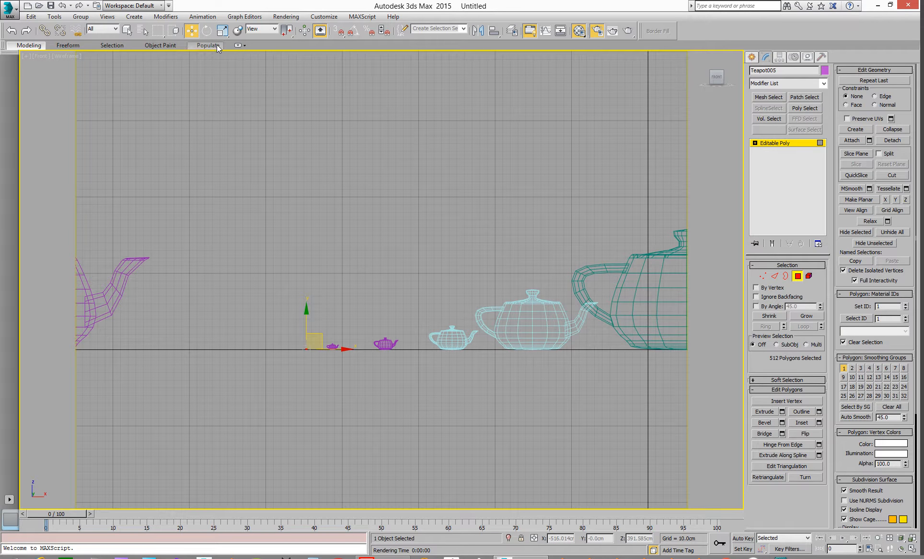
{"action": "left_click", "coordinate": [223, 31]}
{"action": "left_click_drag", "start_coordinate": [313, 344], "coordinate": [822, 388]}
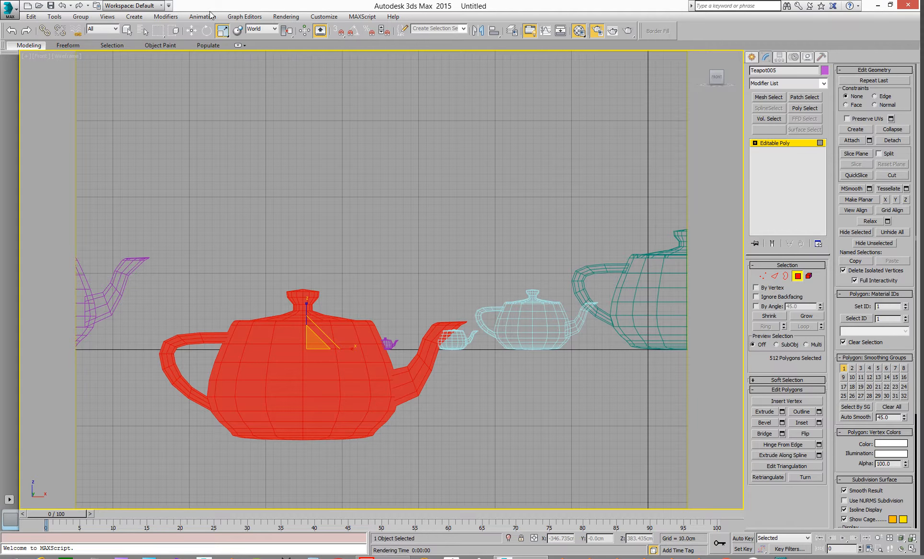
Step: Move the enlarged polygons onto the ground line beside the largest teapot, then exit polygon level
{"action": "left_click", "coordinate": [191, 30]}
{"action": "left_click_drag", "start_coordinate": [318, 374], "coordinate": [518, 285]}
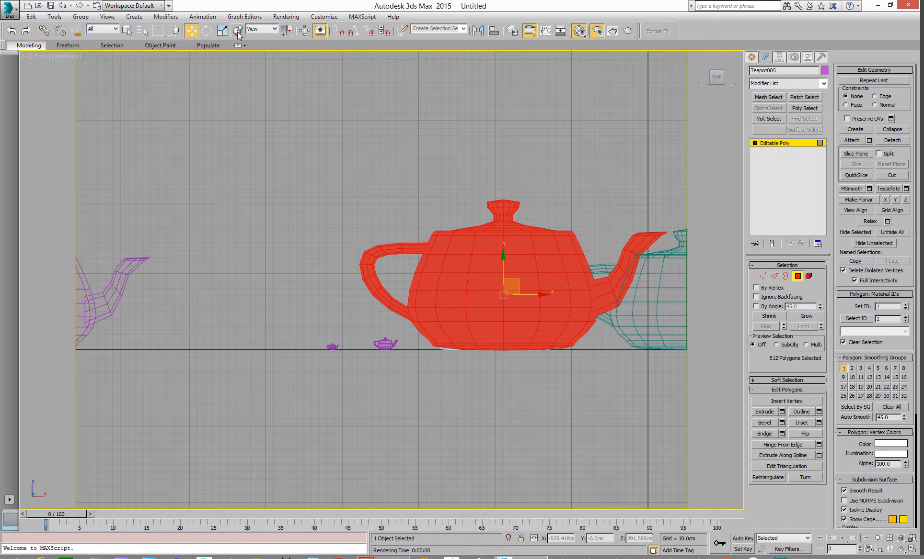
{"action": "left_click", "coordinate": [222, 30]}
{"action": "left_click_drag", "start_coordinate": [480, 307], "coordinate": [478, 306]}
{"action": "left_click", "coordinate": [191, 31]}
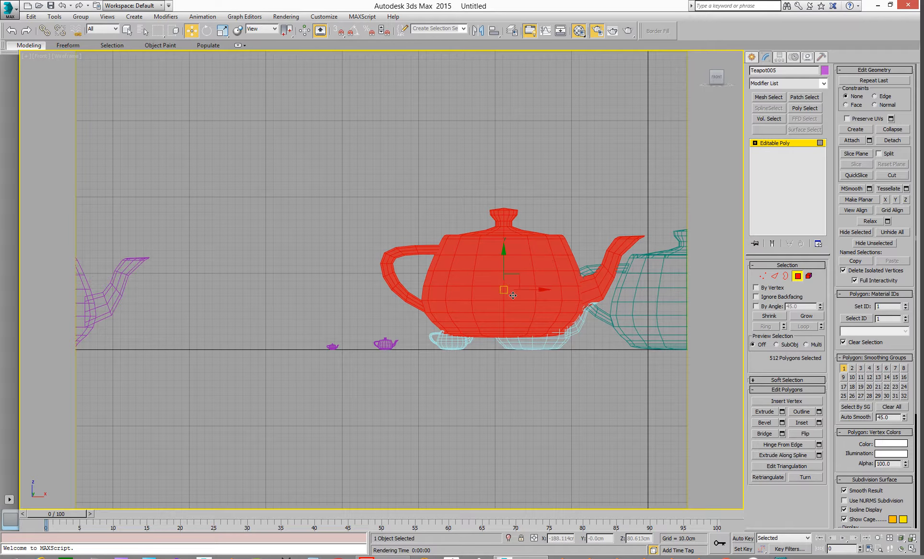
{"action": "left_click_drag", "start_coordinate": [520, 280], "coordinate": [522, 292]}
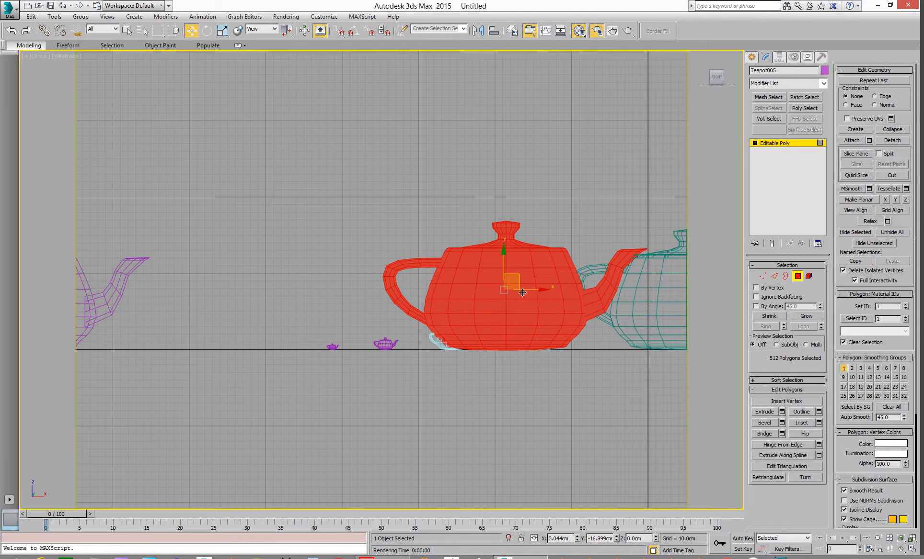
{"action": "scroll", "coordinate": [496, 292], "scroll_direction": "down", "scroll_amount": 3}
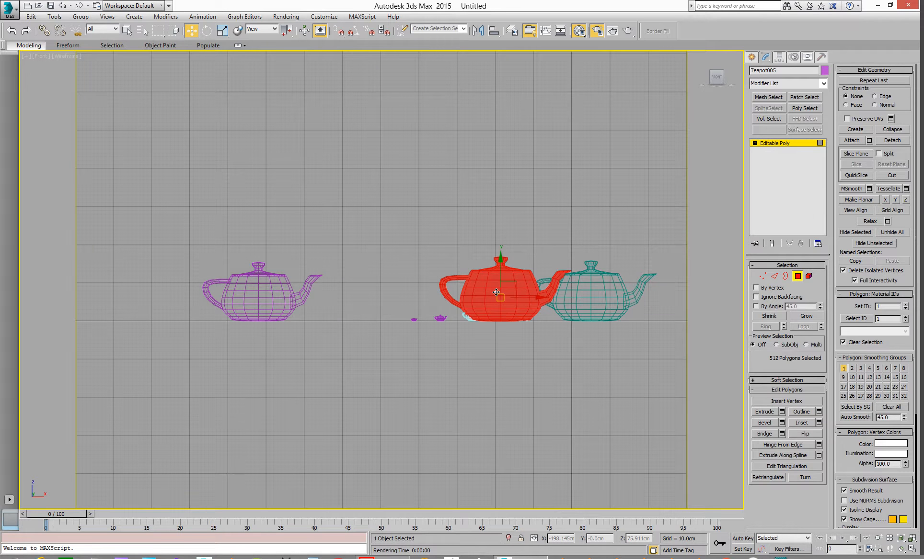
{"action": "left_click", "coordinate": [772, 143]}
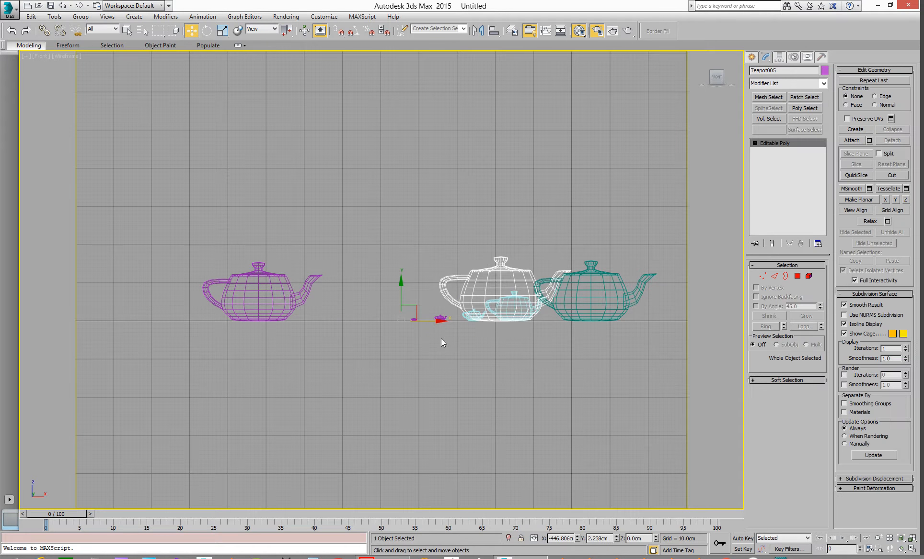
Step: Return to the perspective view, render the scene, and close the render window
{"action": "middle_click_drag", "start_coordinate": [405, 324], "coordinate": [301, 354], "text": "alt"}
{"action": "key", "text": "p"}
{"action": "scroll", "coordinate": [301, 361], "scroll_direction": "up", "scroll_amount": 3}
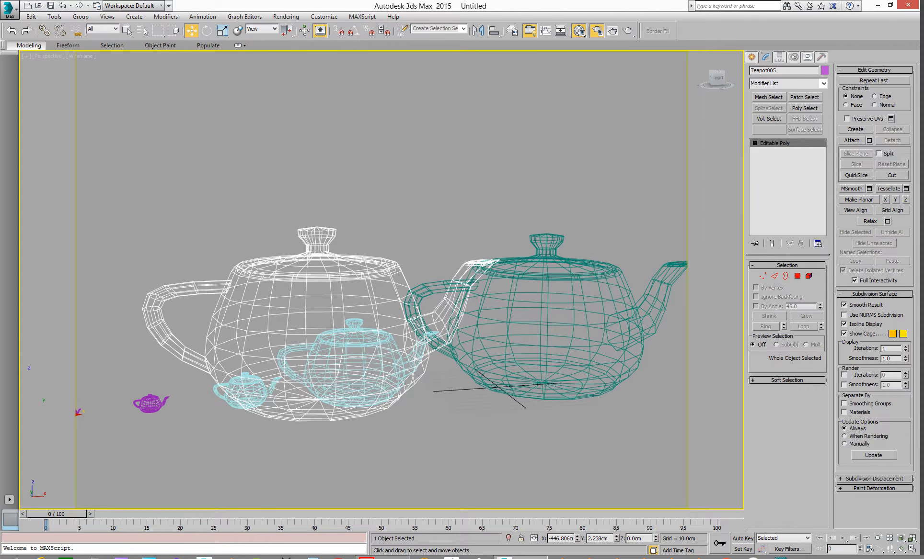
{"action": "key", "text": "F10"}
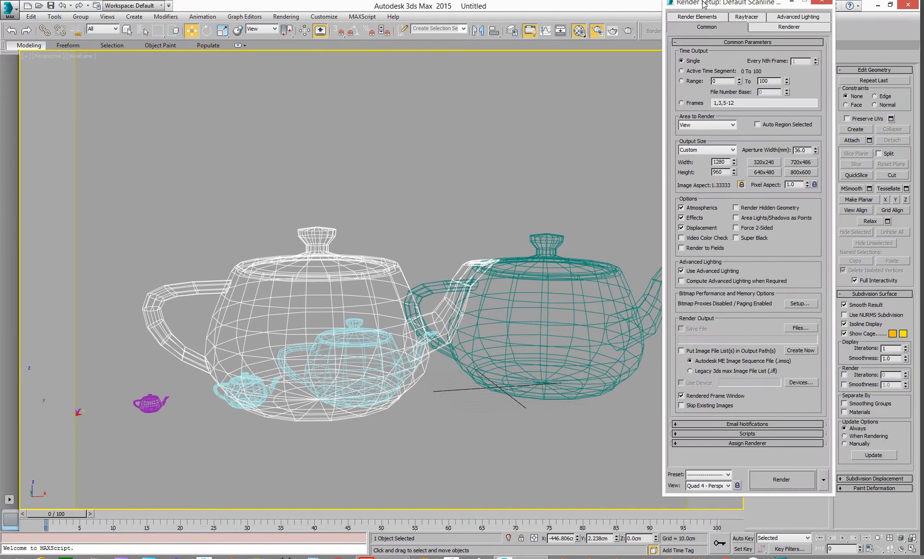
{"action": "left_click", "coordinate": [808, 495]}
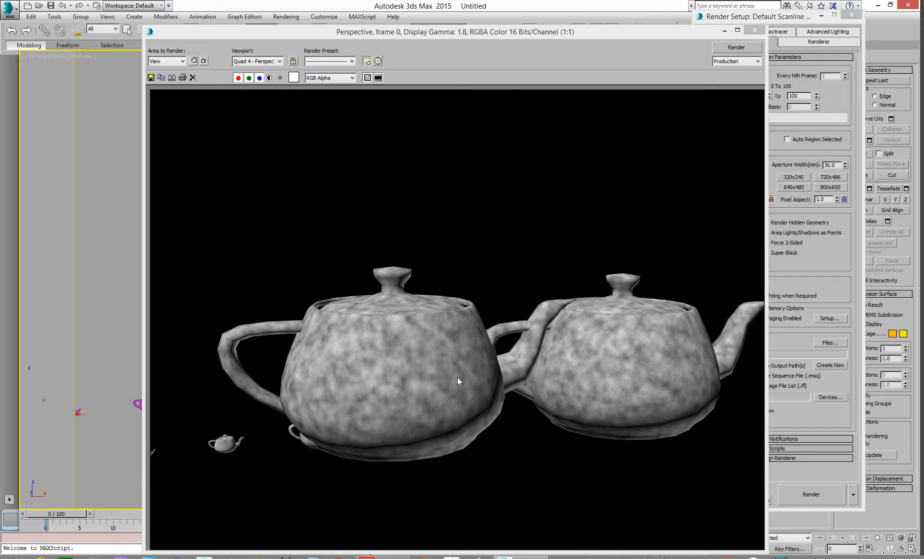
{"action": "left_click", "coordinate": [754, 30]}
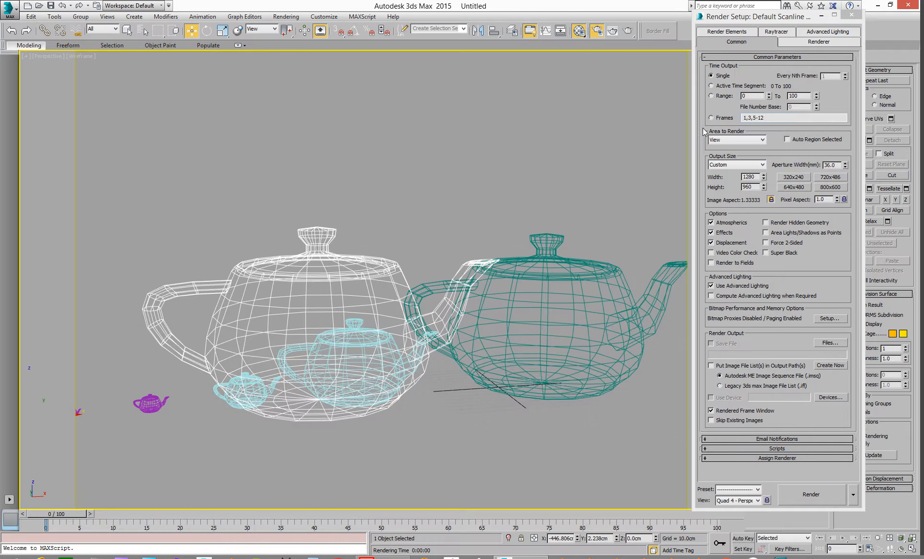
Step: Reframe the perspective view around the enlarged teapots, render again, and close the render and setup windows
{"action": "middle_click_drag", "start_coordinate": [302, 391], "coordinate": [488, 366]}
{"action": "scroll", "coordinate": [341, 396], "scroll_direction": "down", "scroll_amount": 4}
{"action": "middle_click_drag", "start_coordinate": [139, 379], "coordinate": [206, 354]}
{"action": "left_click", "coordinate": [205, 355]}
{"action": "left_click_drag", "start_coordinate": [231, 386], "coordinate": [432, 373]}
{"action": "scroll", "coordinate": [450, 366], "scroll_direction": "up", "scroll_amount": 3}
{"action": "middle_click_drag", "start_coordinate": [464, 335], "coordinate": [312, 345]}
{"action": "left_click", "coordinate": [799, 496]}
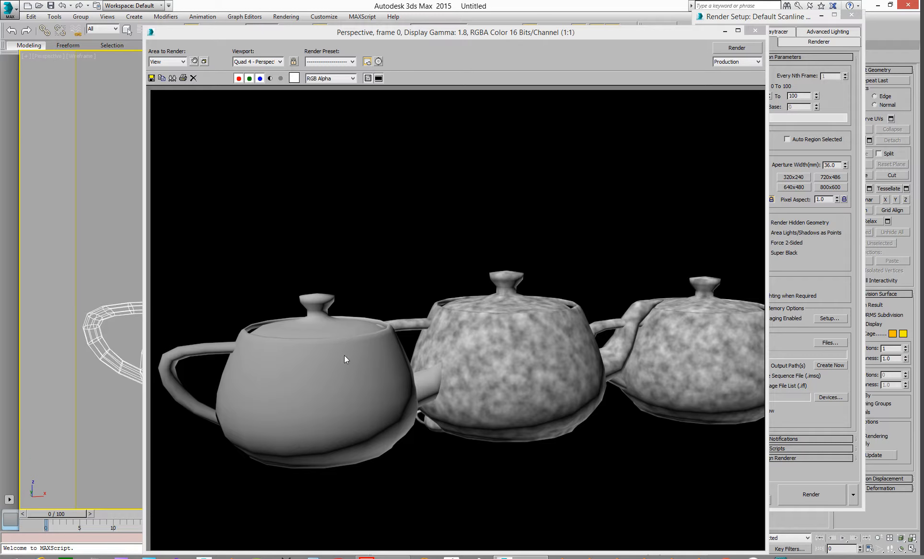
{"action": "left_click_drag", "start_coordinate": [613, 34], "coordinate": [923, 4]}
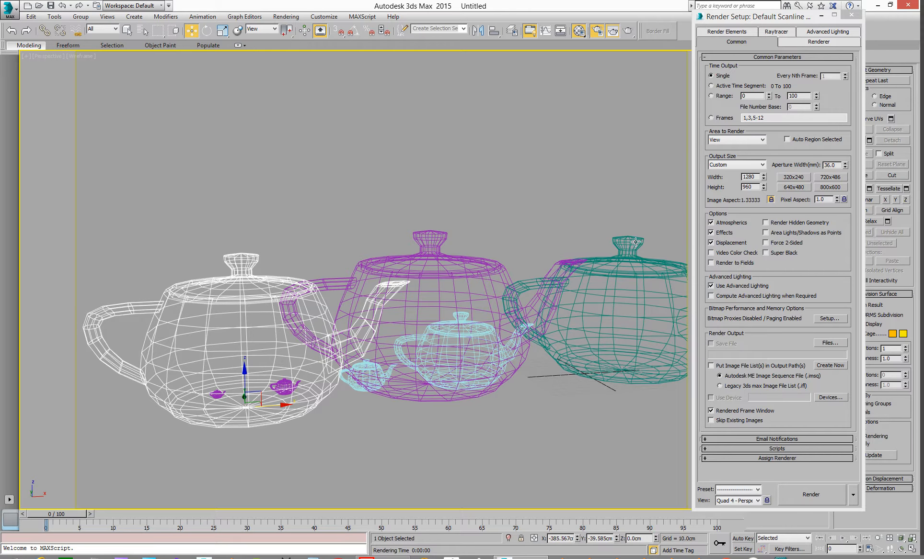
{"action": "left_click", "coordinate": [754, 20]}
{"action": "left_click", "coordinate": [851, 15]}
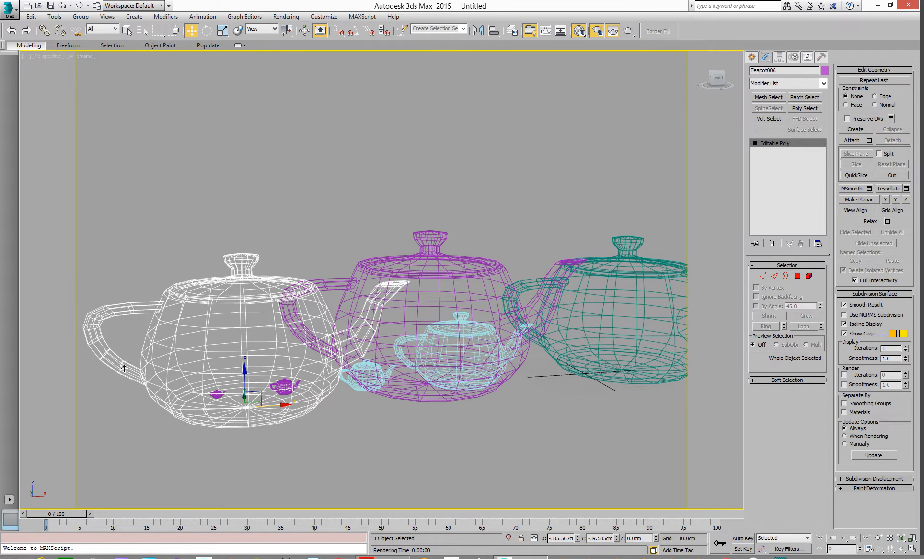
Step: Select each teapot in turn in the perspective view to identify the copies
{"action": "left_click", "coordinate": [236, 318]}
{"action": "left_click", "coordinate": [219, 320]}
{"action": "left_click", "coordinate": [472, 283]}
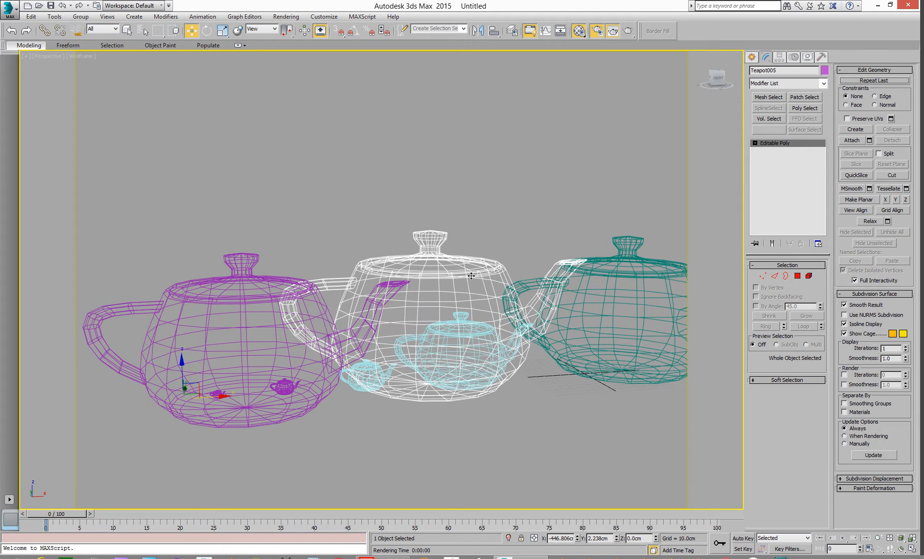
{"action": "left_click", "coordinate": [148, 306]}
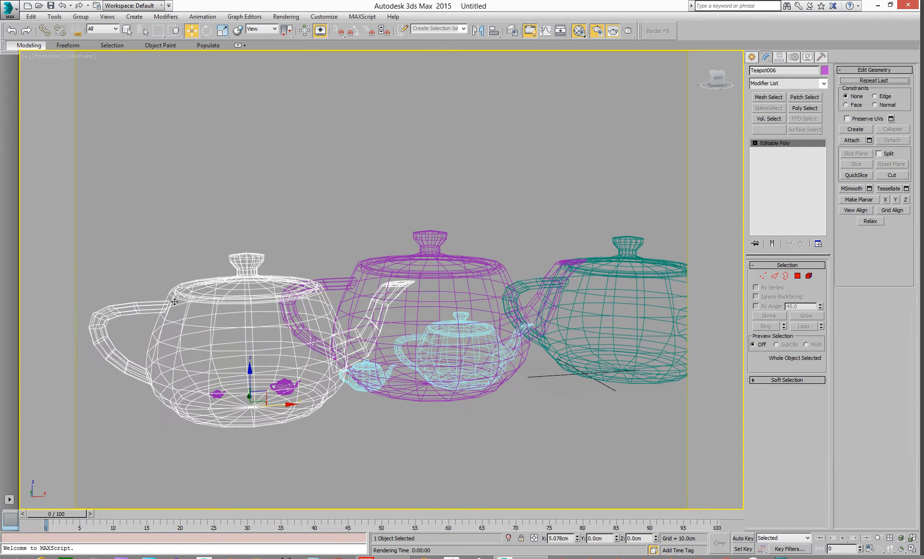
{"action": "left_click", "coordinate": [203, 315]}
{"action": "left_click", "coordinate": [224, 341]}
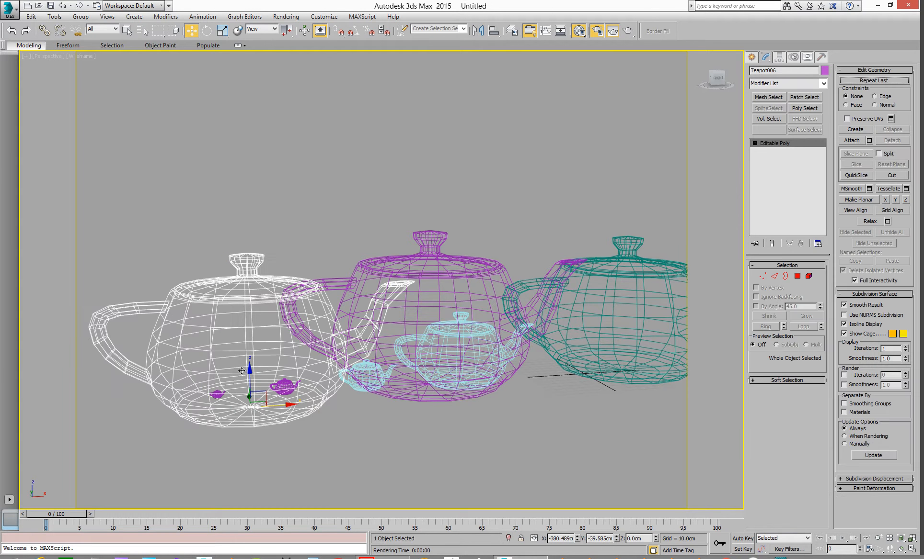
{"action": "left_click_drag", "start_coordinate": [274, 407], "coordinate": [258, 409]}
{"action": "middle_click_drag", "start_coordinate": [224, 390], "coordinate": [305, 356]}
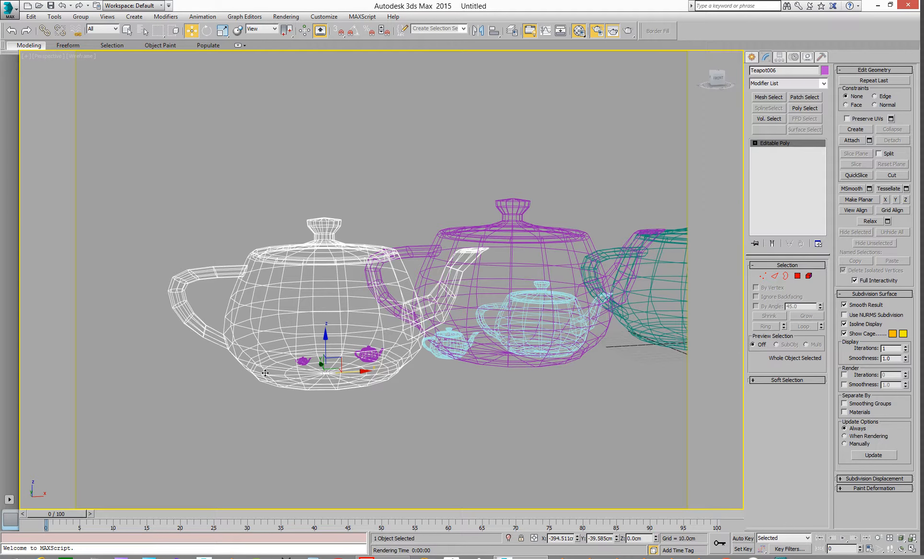
Step: Zoom in on the small teapots near the enlarged copy's base in the perspective and front views
{"action": "middle_click_drag", "start_coordinate": [299, 337], "coordinate": [257, 342]}
{"action": "scroll", "coordinate": [211, 362], "scroll_direction": "up", "scroll_amount": 6}
{"action": "middle_click_drag", "start_coordinate": [252, 393], "coordinate": [330, 307]}
{"action": "scroll", "coordinate": [298, 312], "scroll_direction": "up", "scroll_amount": 5}
{"action": "scroll", "coordinate": [329, 317], "scroll_direction": "down", "scroll_amount": 6}
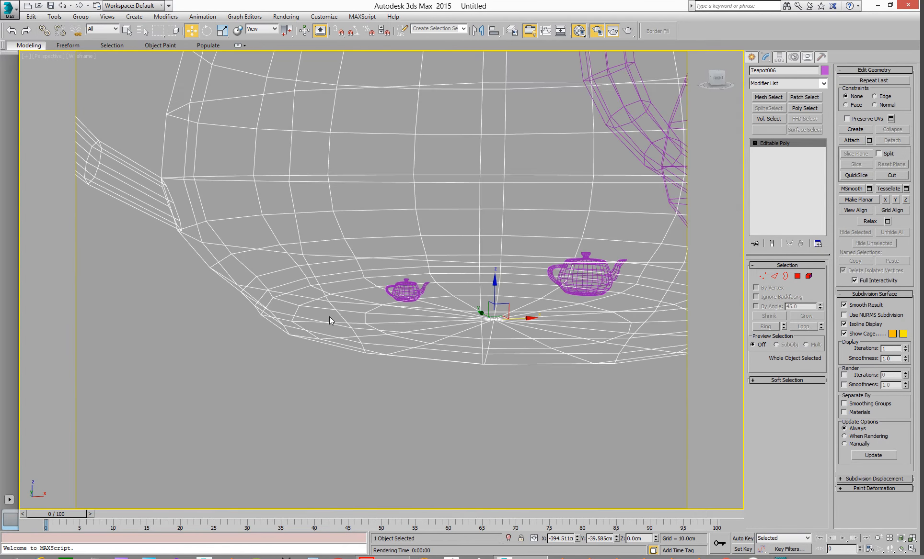
{"action": "key", "text": "f"}
{"action": "scroll", "coordinate": [448, 341], "scroll_direction": "up", "scroll_amount": 5}
{"action": "scroll", "coordinate": [449, 342], "scroll_direction": "down", "scroll_amount": 2}
{"action": "scroll", "coordinate": [449, 342], "scroll_direction": "up", "scroll_amount": 6}
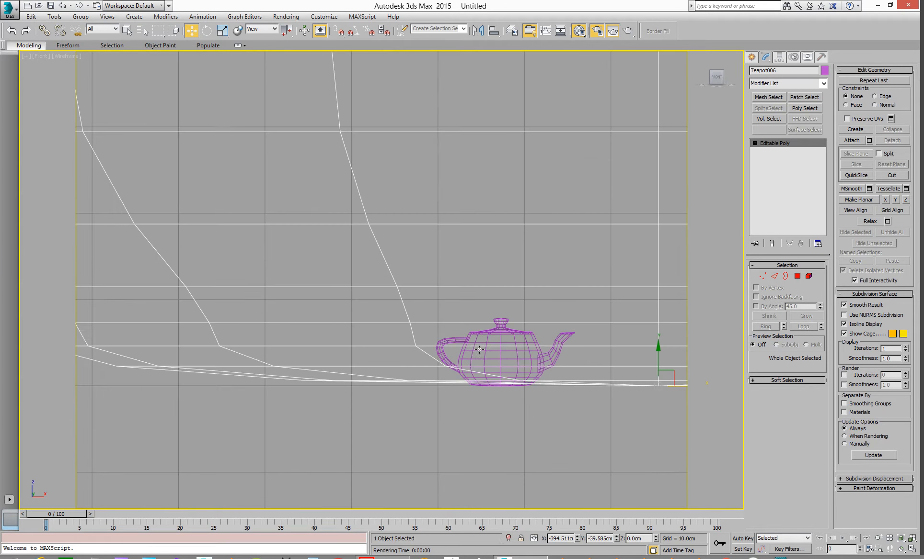
Step: Switch to an orbited perspective view of the teapots and render it
{"action": "scroll", "coordinate": [482, 355], "scroll_direction": "down", "scroll_amount": 5}
{"action": "middle_click_drag", "start_coordinate": [466, 307], "coordinate": [333, 380]}
{"action": "scroll", "coordinate": [249, 357], "scroll_direction": "down", "scroll_amount": 2}
{"action": "scroll", "coordinate": [249, 357], "scroll_direction": "down", "scroll_amount": 2}
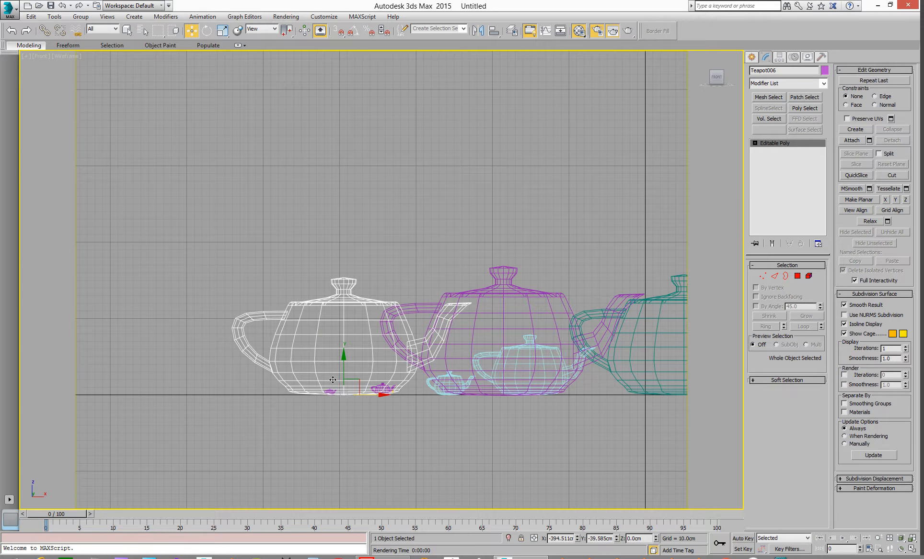
{"action": "key", "text": "p"}
{"action": "middle_click_drag", "start_coordinate": [285, 363], "coordinate": [290, 329], "text": "alt"}
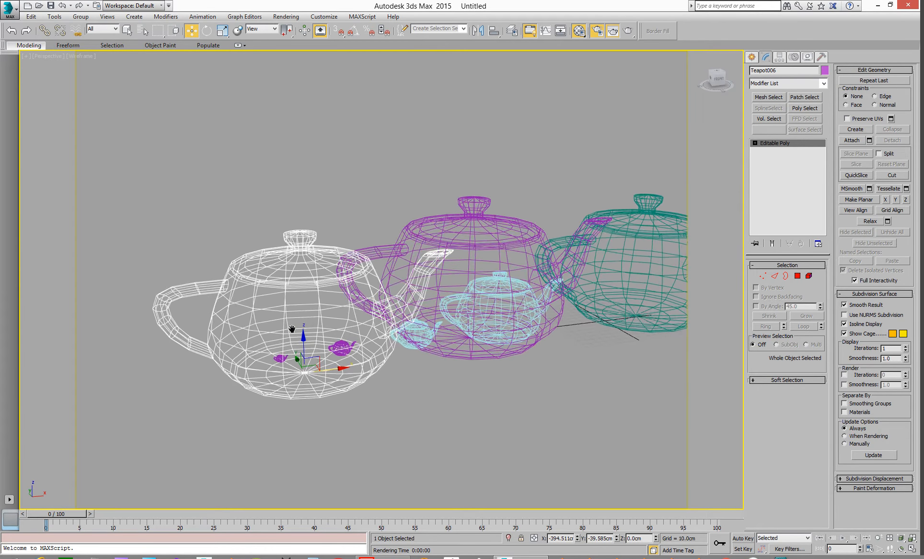
{"action": "left_click", "coordinate": [821, 57]}
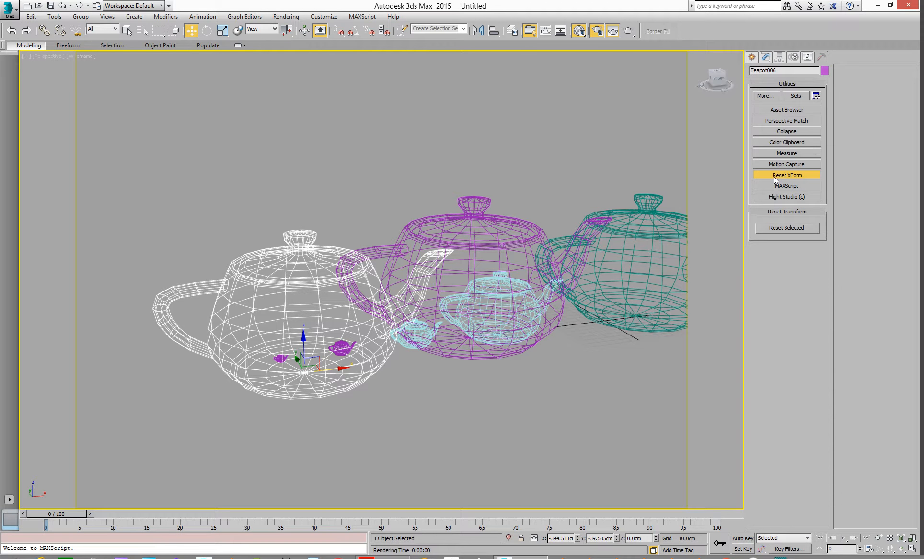
{"action": "middle_click_drag", "start_coordinate": [287, 289], "coordinate": [251, 309]}
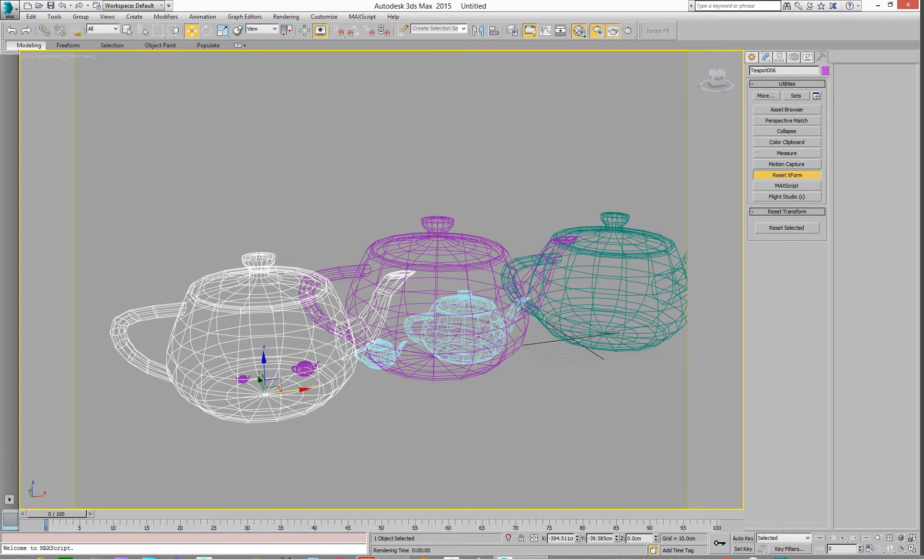
{"action": "key", "text": "shift+q"}
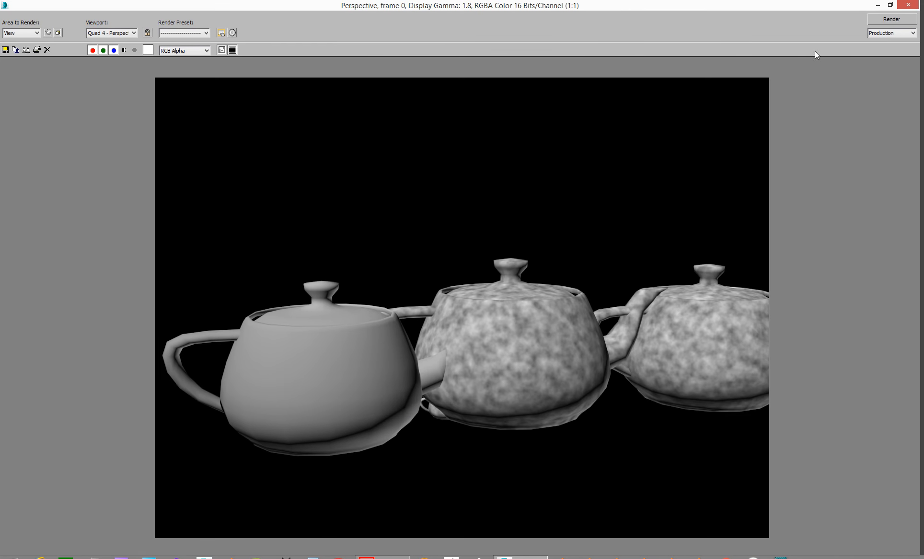
{"action": "left_click", "coordinate": [884, 20]}
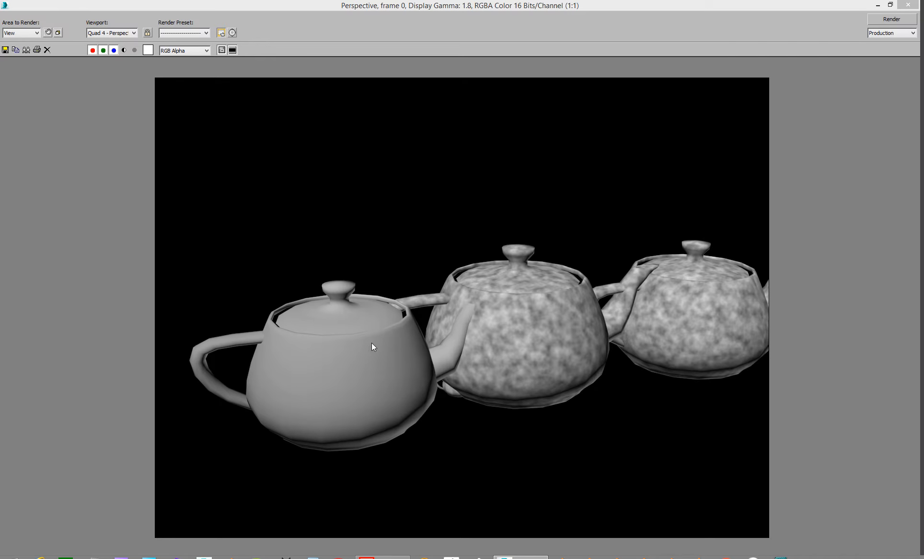
{"action": "double_click", "coordinate": [266, 4]}
{"action": "left_click", "coordinate": [609, 3]}
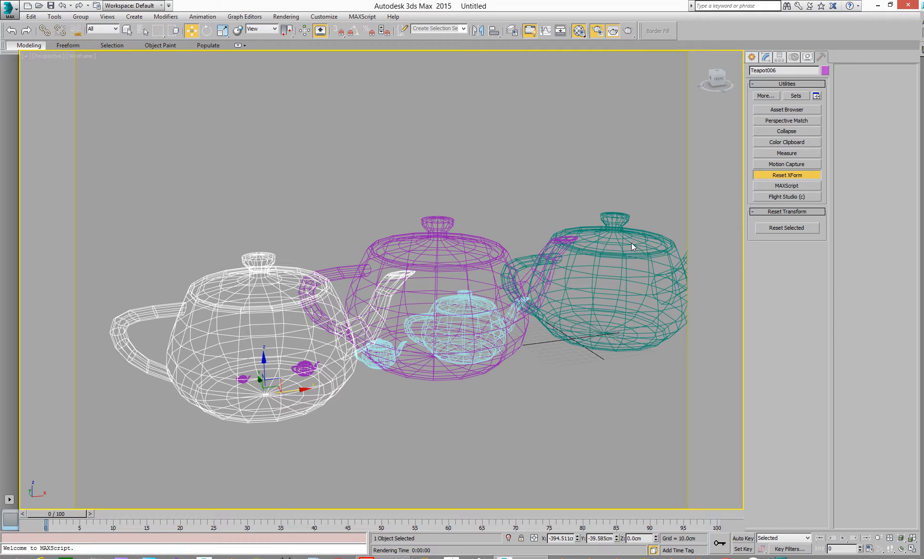
Step: Apply Reset XForm to the selected scaled teapot and render the scene again
{"action": "left_click", "coordinate": [793, 229]}
{"action": "left_click_drag", "start_coordinate": [923, 4], "coordinate": [608, 1]}
{"action": "left_click", "coordinate": [751, 26]}
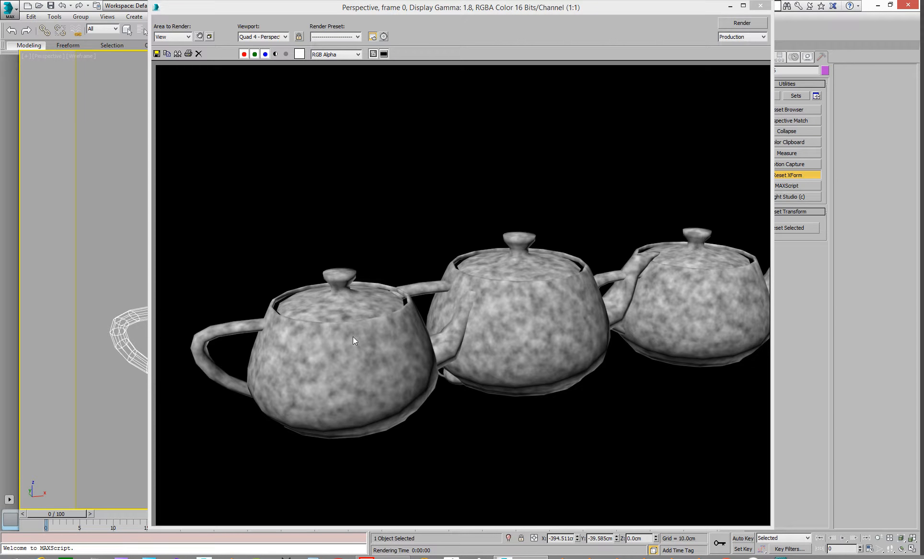
{"action": "left_click_drag", "start_coordinate": [639, 15], "coordinate": [923, 12]}
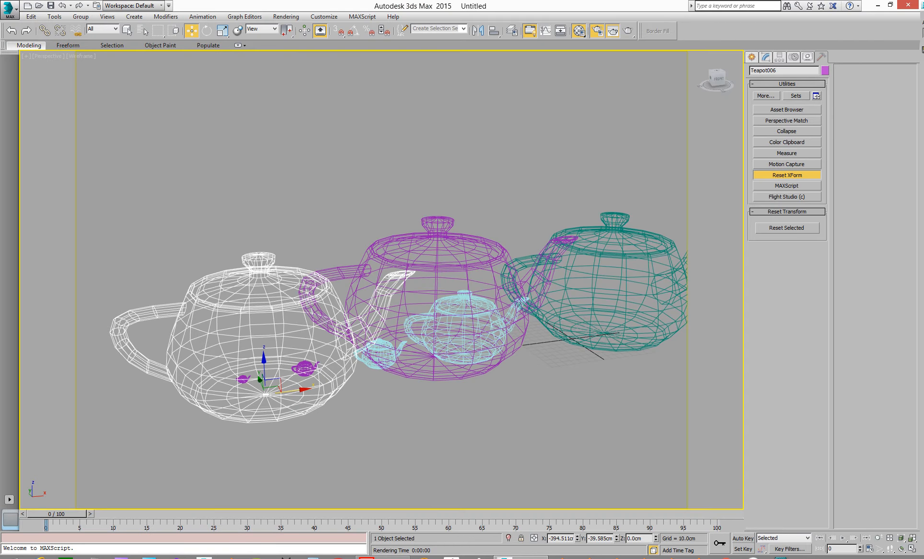
Step: Collapse the teapot's modifier stack down to the XForm, back to a single editable poly
{"action": "left_click", "coordinate": [767, 57]}
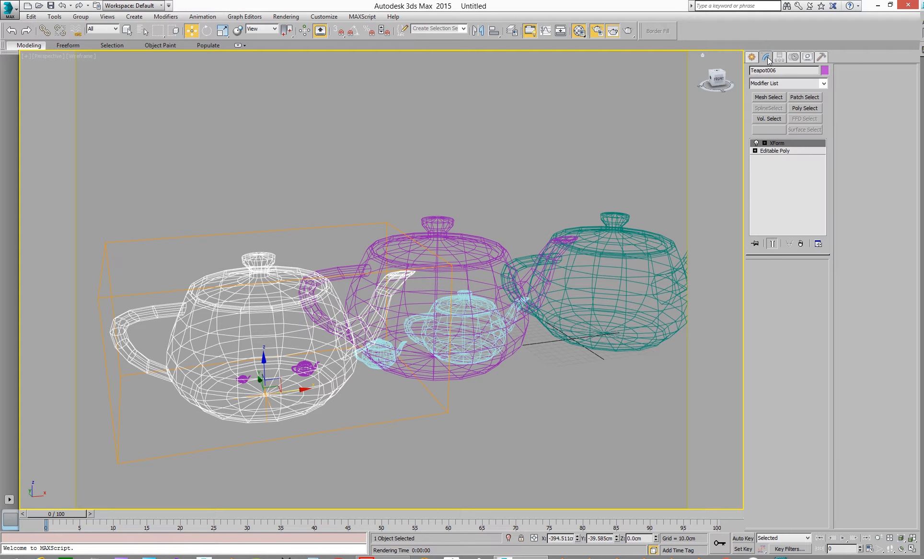
{"action": "right_click", "coordinate": [784, 143]}
{"action": "left_click", "coordinate": [819, 228]}
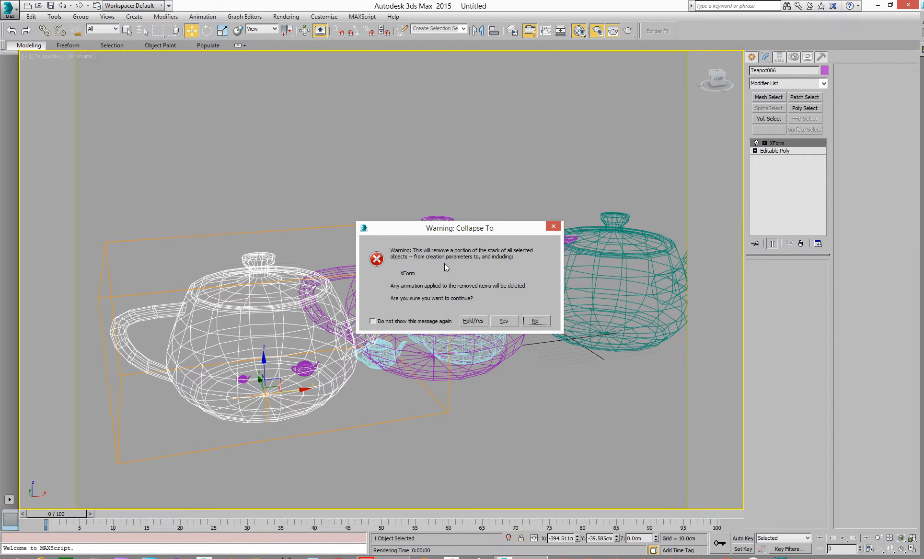
{"action": "left_click", "coordinate": [505, 318]}
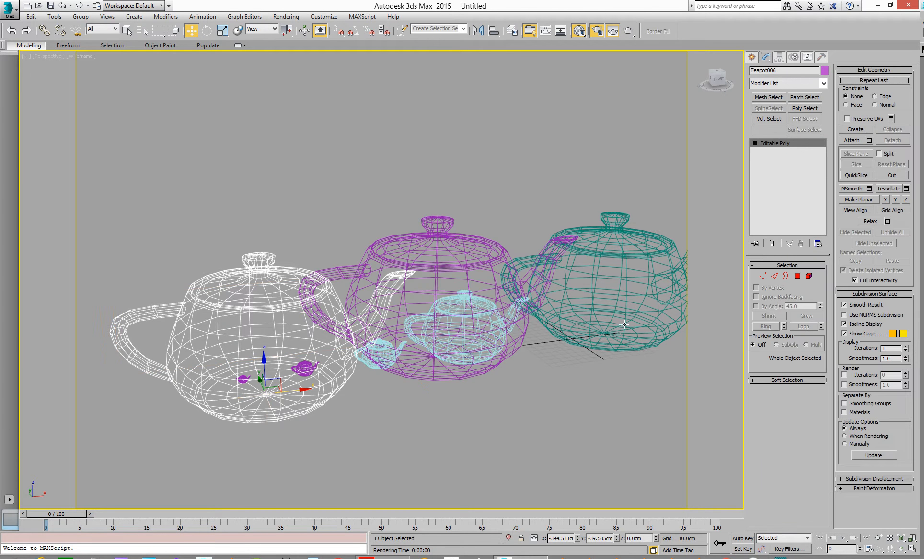
Step: Render the scene again to compare the noise on the teapots
{"action": "left_click_drag", "start_coordinate": [923, 9], "coordinate": [618, 19]}
{"action": "left_click", "coordinate": [779, 28]}
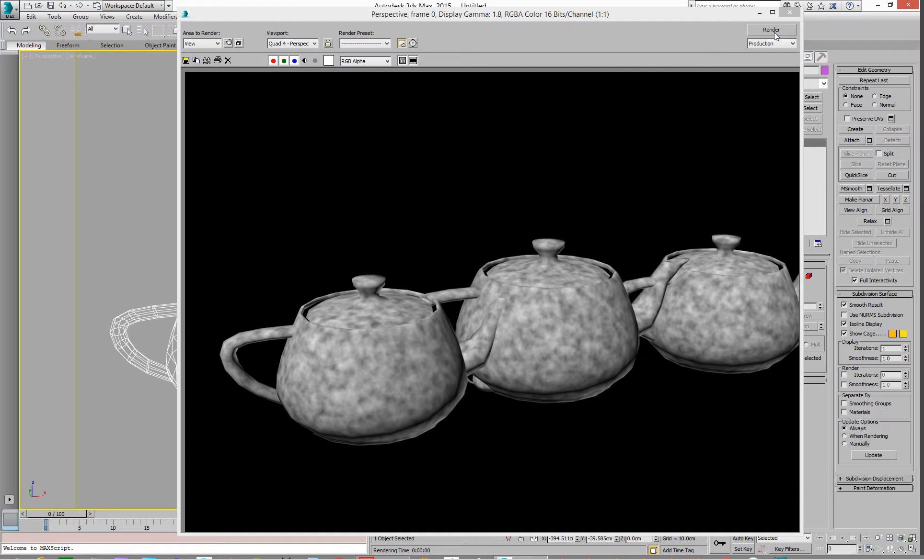
{"action": "left_click_drag", "start_coordinate": [574, 15], "coordinate": [923, 28]}
{"action": "scroll", "coordinate": [563, 292], "scroll_direction": "down", "scroll_amount": 8}
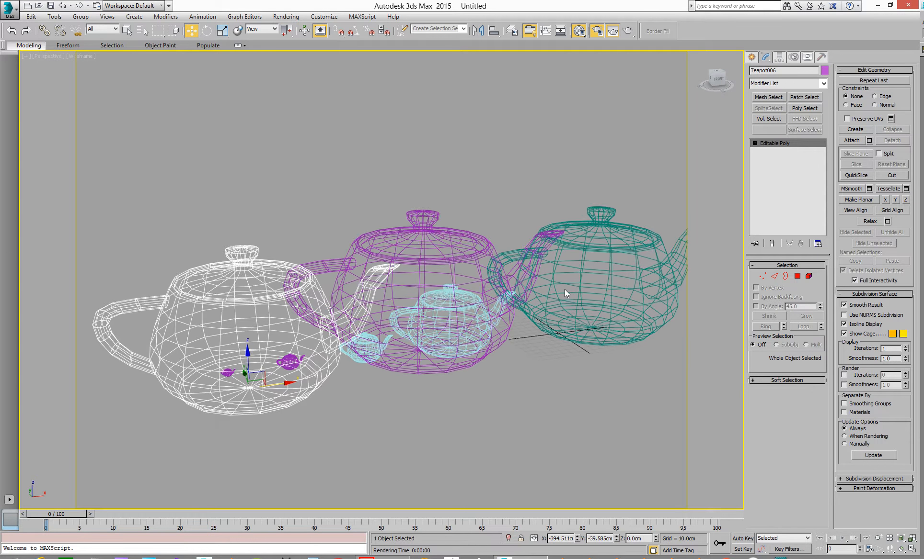
Step: Create a tiny box near the teapots, then a box about 197 × 244 × 352 cm in front of them
{"action": "left_click", "coordinate": [807, 57]}
{"action": "middle_click_drag", "start_coordinate": [367, 317], "coordinate": [348, 343]}
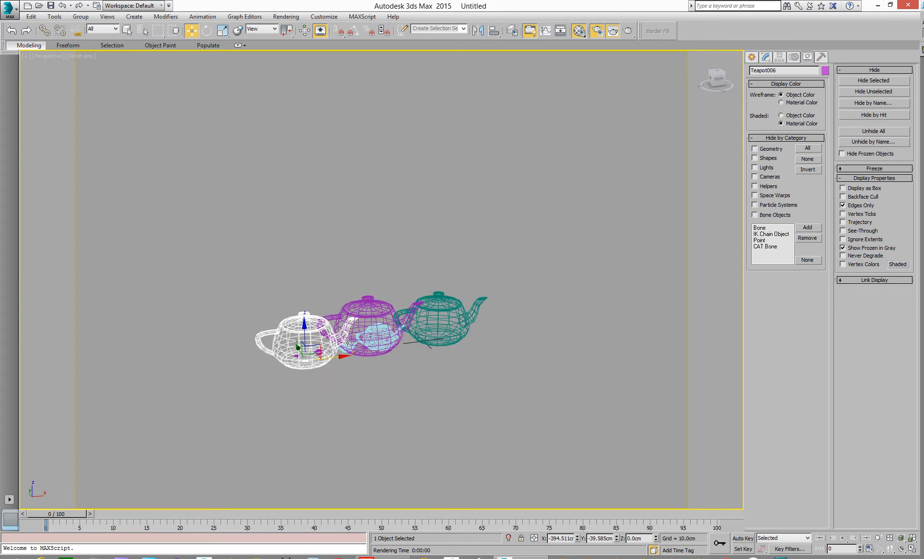
{"action": "scroll", "coordinate": [348, 343], "scroll_direction": "up", "scroll_amount": 4}
{"action": "scroll", "coordinate": [372, 318], "scroll_direction": "up", "scroll_amount": 3}
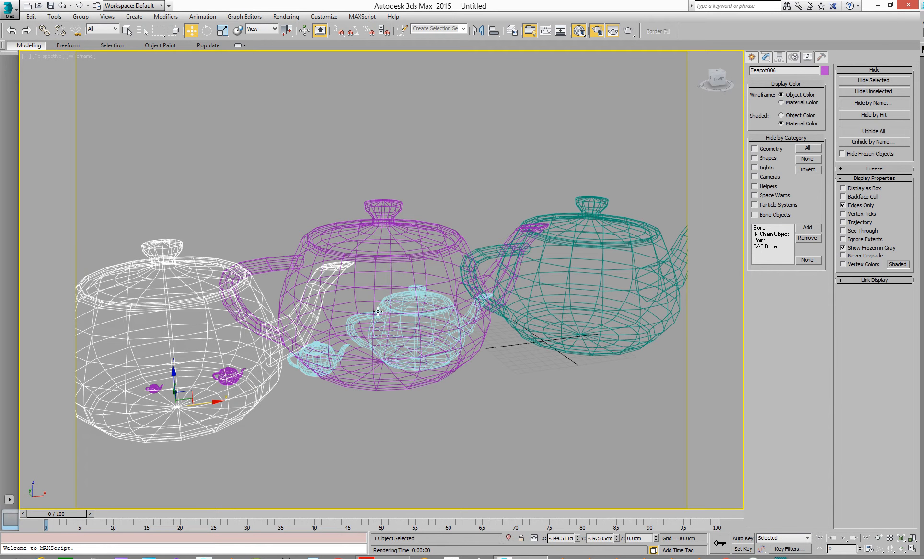
{"action": "scroll", "coordinate": [372, 318], "scroll_direction": "down", "scroll_amount": 3}
{"action": "middle_click_drag", "start_coordinate": [360, 313], "coordinate": [382, 313]}
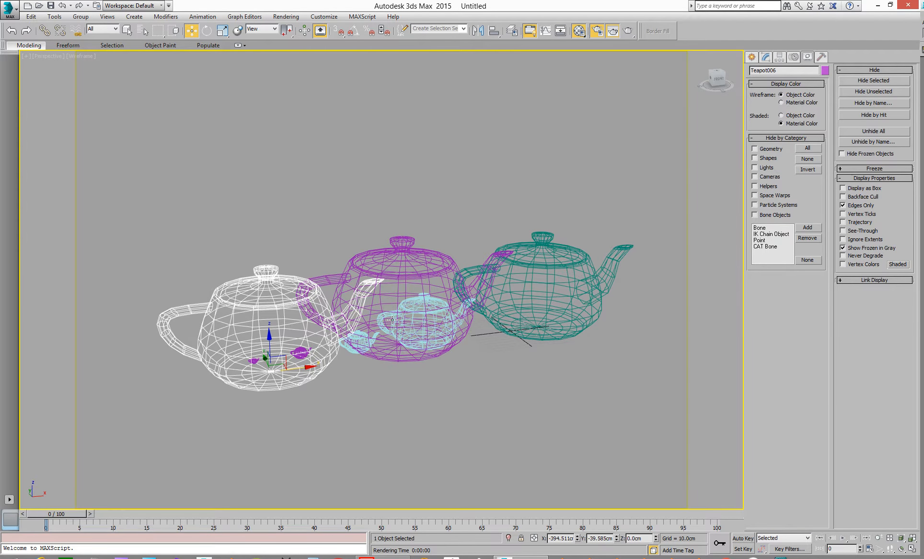
{"action": "left_click", "coordinate": [752, 56]}
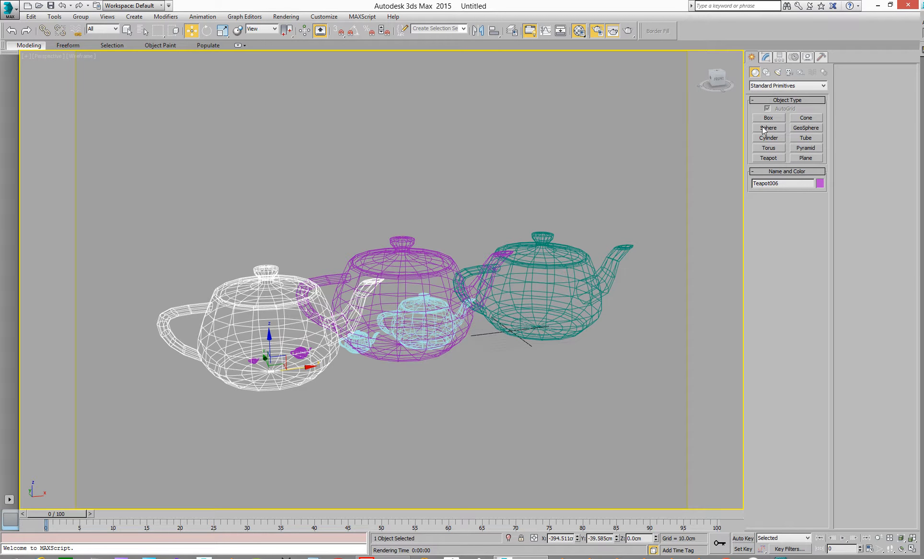
{"action": "left_click", "coordinate": [767, 120]}
{"action": "left_click_drag", "start_coordinate": [463, 377], "coordinate": [472, 374]}
{"action": "left_click", "coordinate": [472, 370]}
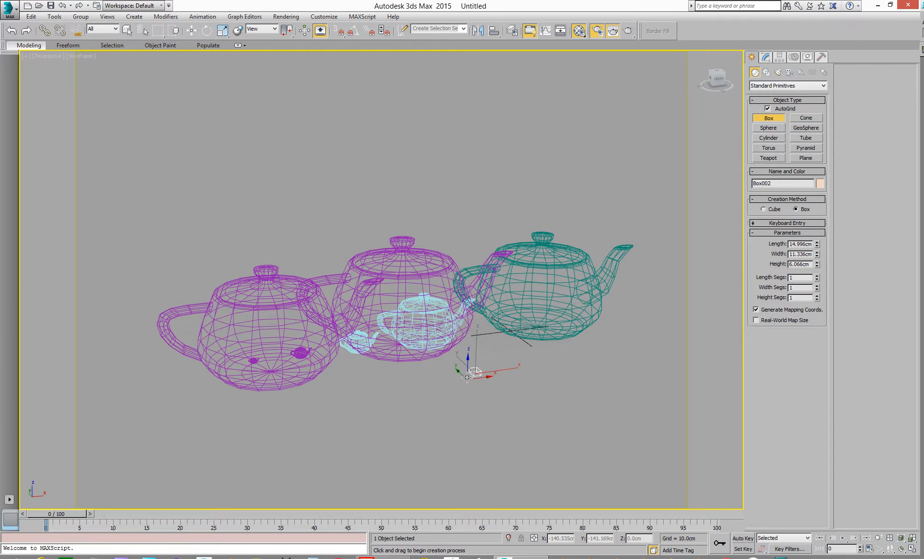
{"action": "left_click_drag", "start_coordinate": [396, 383], "coordinate": [229, 501]}
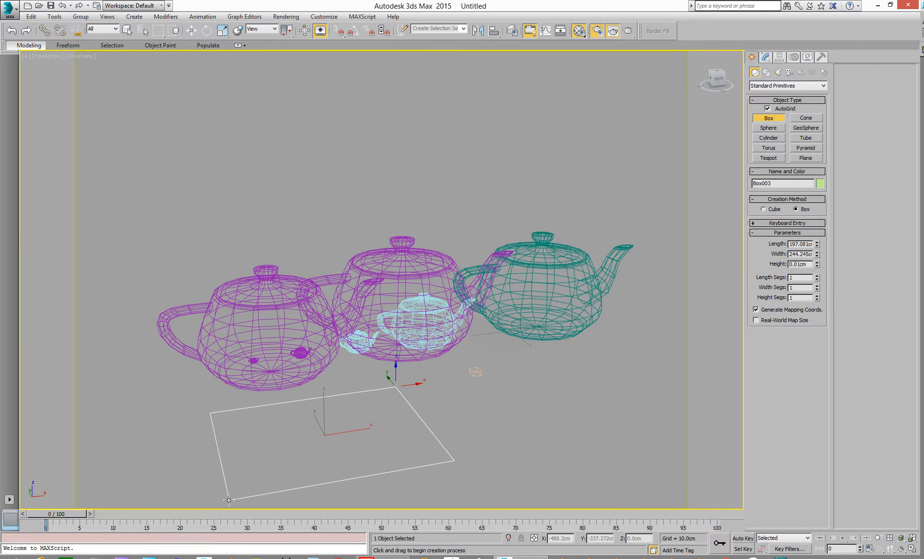
{"action": "left_click", "coordinate": [190, 217]}
Step: Unhide all hidden objects and frame the teal cube in the perspective view
{"action": "middle_click_drag", "start_coordinate": [342, 252], "coordinate": [369, 233]}
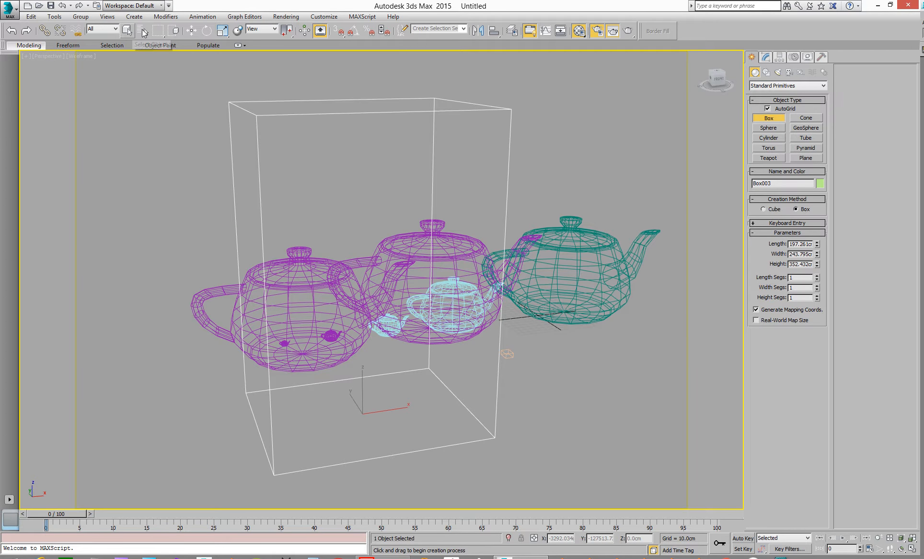
{"action": "left_click", "coordinate": [192, 32]}
{"action": "middle_click_drag", "start_coordinate": [315, 277], "coordinate": [259, 274]}
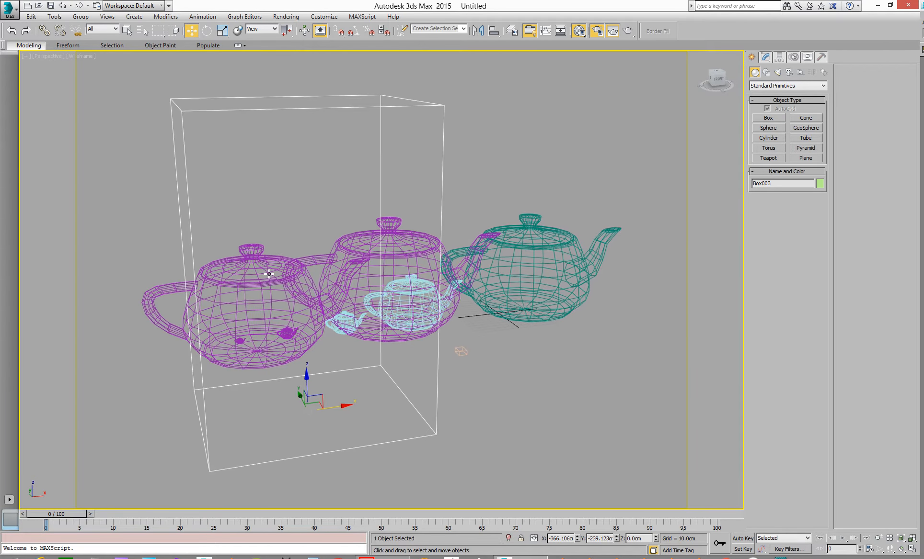
{"action": "middle_click_drag", "start_coordinate": [551, 217], "coordinate": [489, 220]}
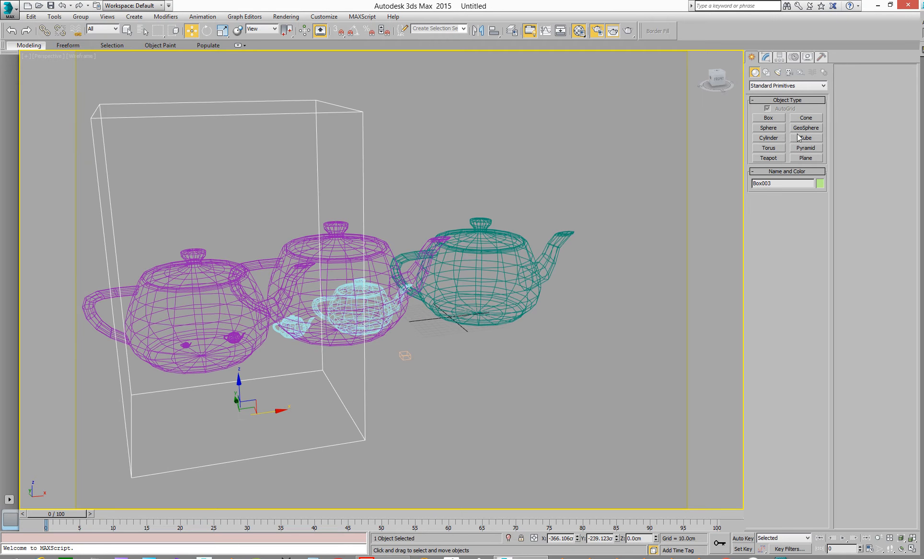
{"action": "left_click", "coordinate": [807, 57]}
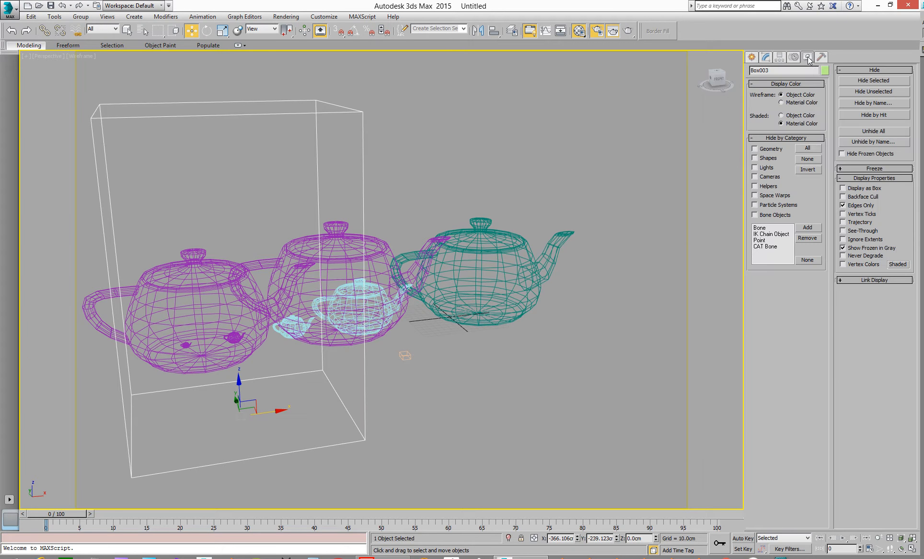
{"action": "left_click", "coordinate": [867, 129]}
{"action": "left_click", "coordinate": [868, 129]}
{"action": "middle_click_drag", "start_coordinate": [559, 234], "coordinate": [435, 215]}
{"action": "scroll", "coordinate": [405, 290], "scroll_direction": "up", "scroll_amount": 5}
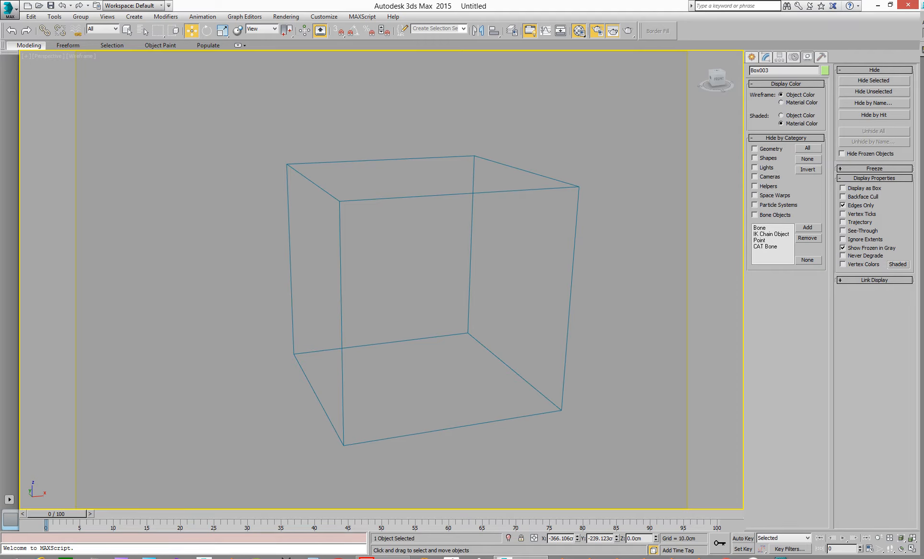
Step: Open the Material Editor with the noise map and render the cube
{"action": "left_click_drag", "start_coordinate": [922, 62], "coordinate": [607, 0]}
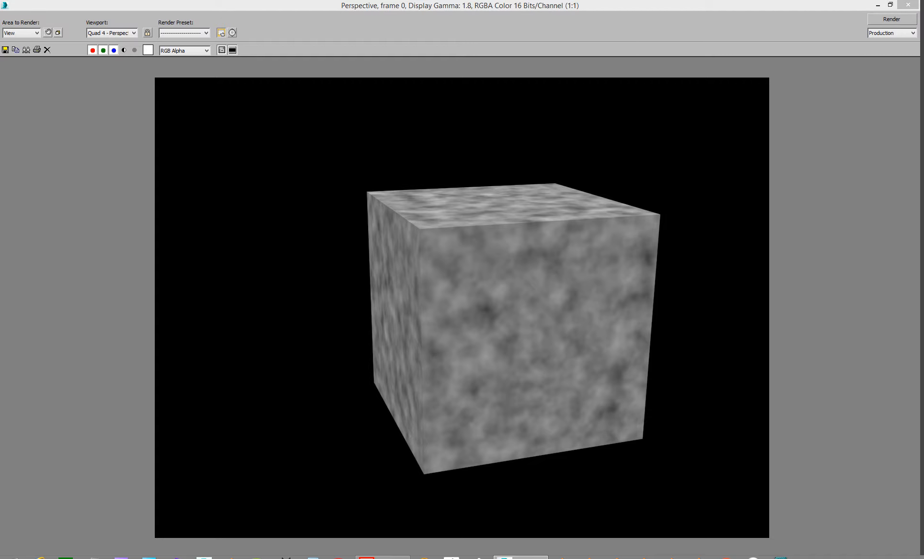
{"action": "key", "text": "m"}
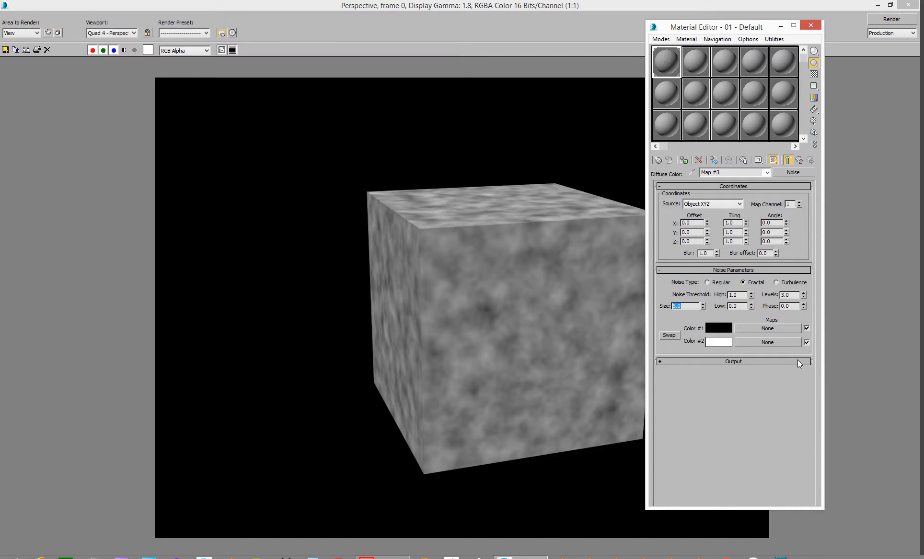
{"action": "left_click", "coordinate": [894, 20]}
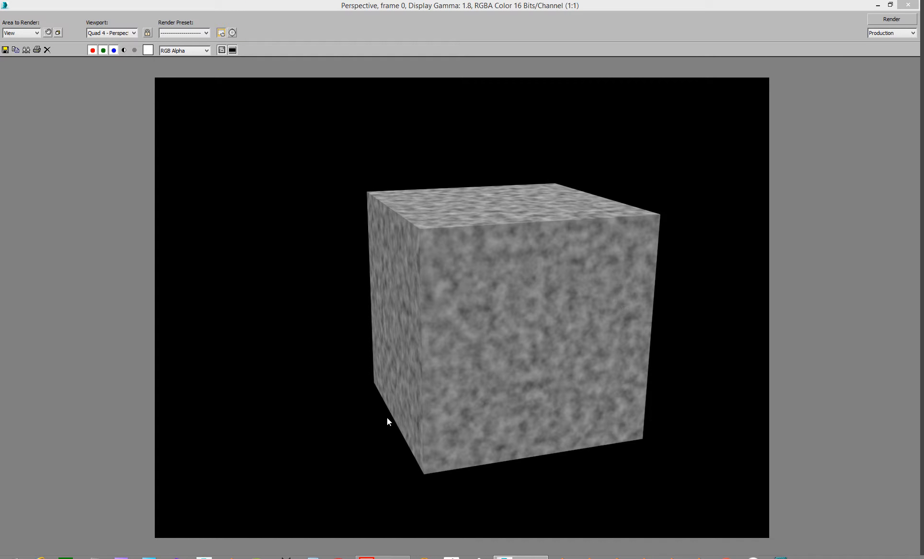
Step: Move one enlarged teapot away from the row in a top-down perspective view
{"action": "key", "text": "alt+Tab"}
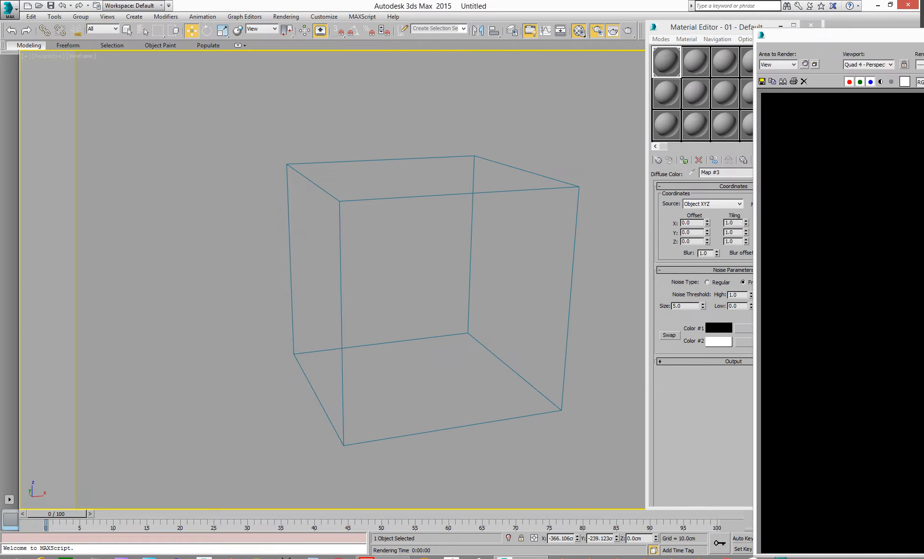
{"action": "middle_click_drag", "start_coordinate": [350, 274], "coordinate": [514, 267]}
{"action": "scroll", "coordinate": [383, 277], "scroll_direction": "down", "scroll_amount": 4}
{"action": "scroll", "coordinate": [431, 275], "scroll_direction": "down", "scroll_amount": 2}
{"action": "middle_click_drag", "start_coordinate": [412, 276], "coordinate": [456, 275]}
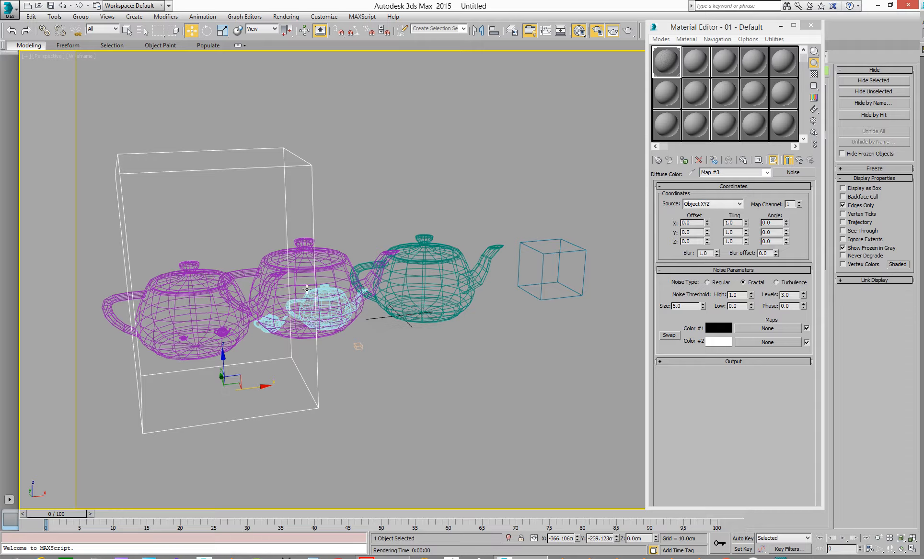
{"action": "middle_click_drag", "start_coordinate": [311, 317], "coordinate": [271, 170]}
{"action": "middle_click_drag", "start_coordinate": [270, 222], "coordinate": [295, 291]}
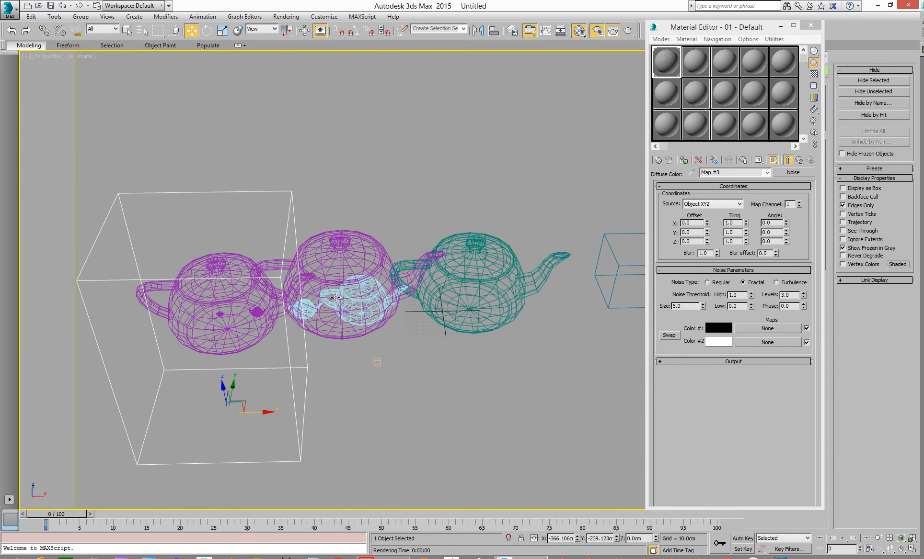
{"action": "left_click", "coordinate": [342, 297]}
{"action": "middle_click_drag", "start_coordinate": [374, 306], "coordinate": [314, 306], "text": "alt"}
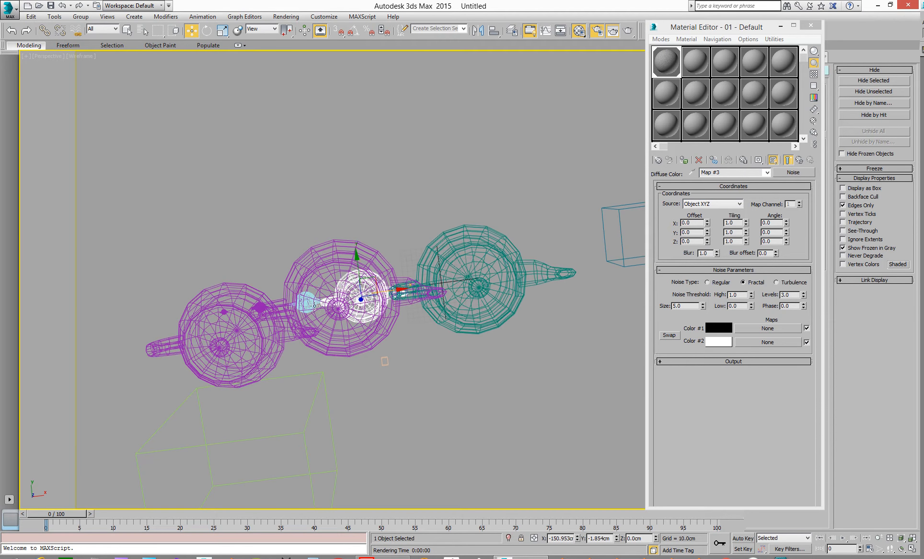
{"action": "left_click", "coordinate": [325, 260]}
{"action": "left_click_drag", "start_coordinate": [210, 287], "coordinate": [185, 144]}
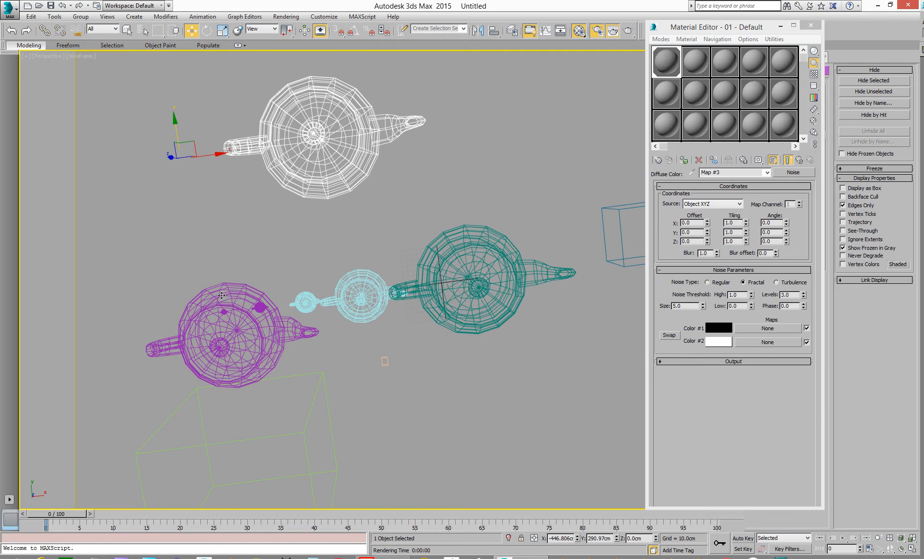
Step: Move the other enlarged teapot next to it, out of the row
{"action": "left_click", "coordinate": [221, 296]}
{"action": "left_click_drag", "start_coordinate": [234, 305], "coordinate": [168, 214]}
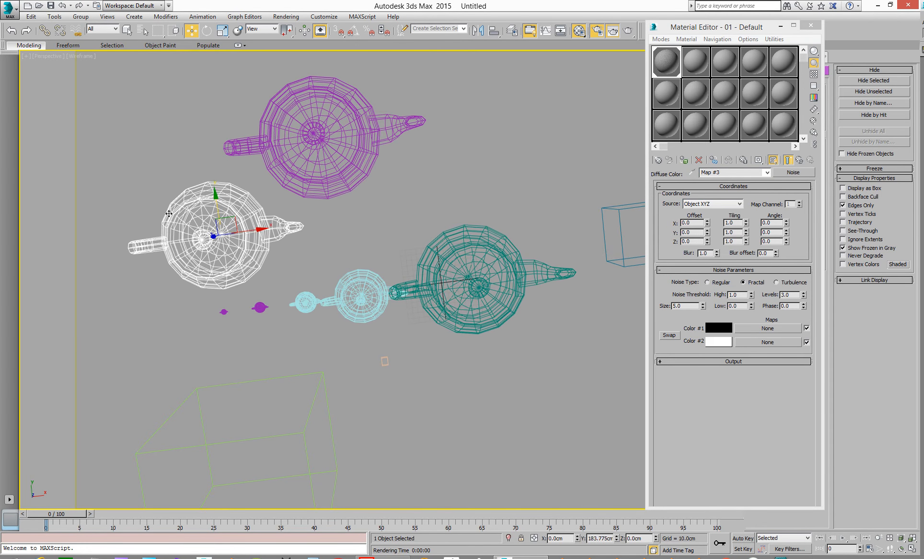
{"action": "middle_click_drag", "start_coordinate": [203, 254], "coordinate": [188, 279], "text": "alt"}
{"action": "left_click_drag", "start_coordinate": [684, 29], "coordinate": [922, 29]}
{"action": "middle_click_drag", "start_coordinate": [413, 192], "coordinate": [349, 226]}
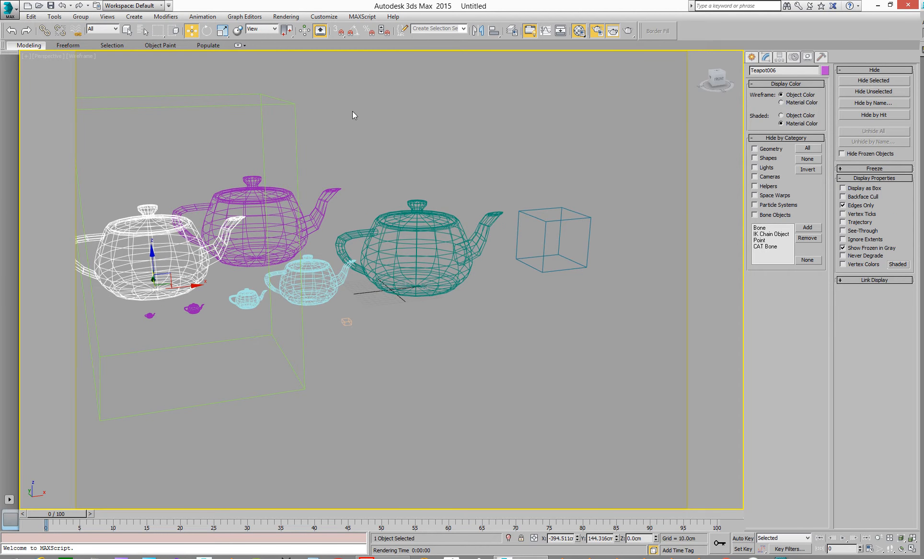
Step: Zoom in to examine the smallest teapots beside the large box
{"action": "scroll", "coordinate": [317, 297], "scroll_direction": "up", "scroll_amount": 10}
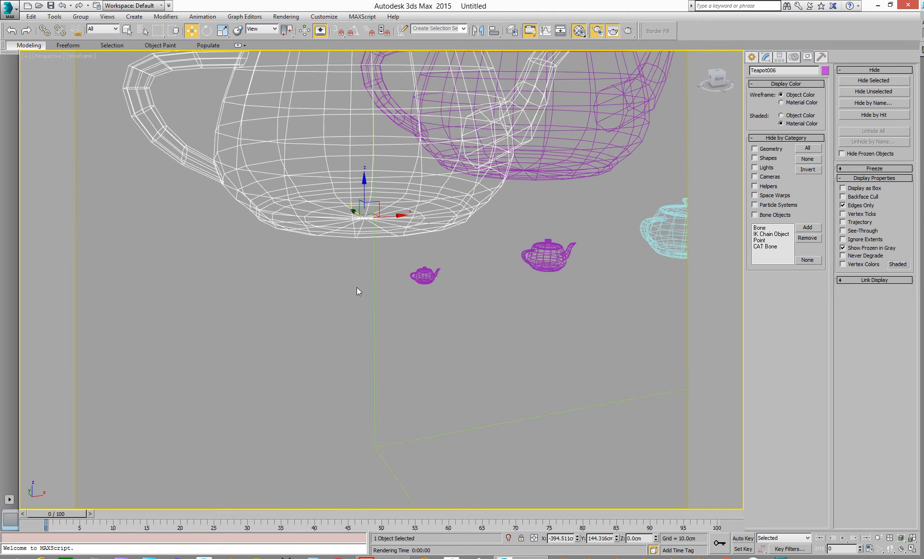
{"action": "left_click", "coordinate": [405, 275]}
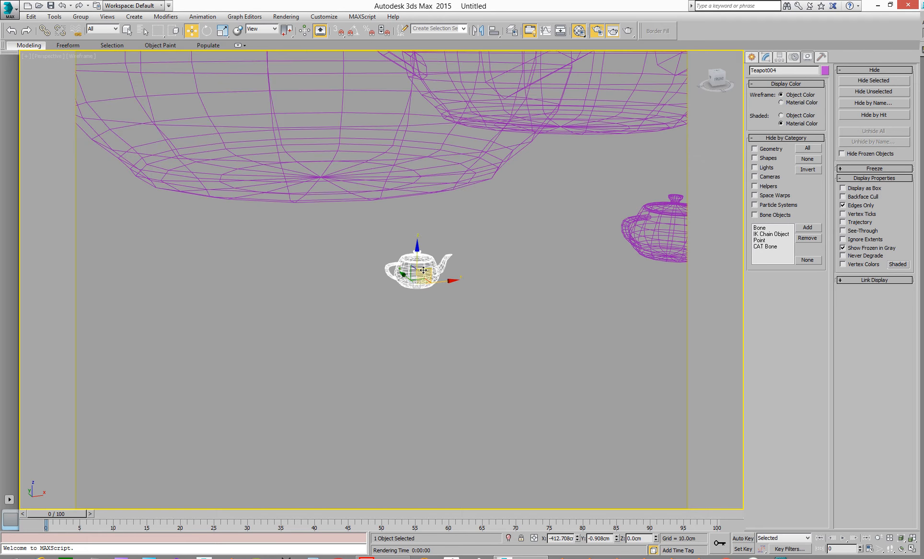
{"action": "scroll", "coordinate": [309, 261], "scroll_direction": "down", "scroll_amount": 5}
{"action": "scroll", "coordinate": [320, 254], "scroll_direction": "down", "scroll_amount": 3}
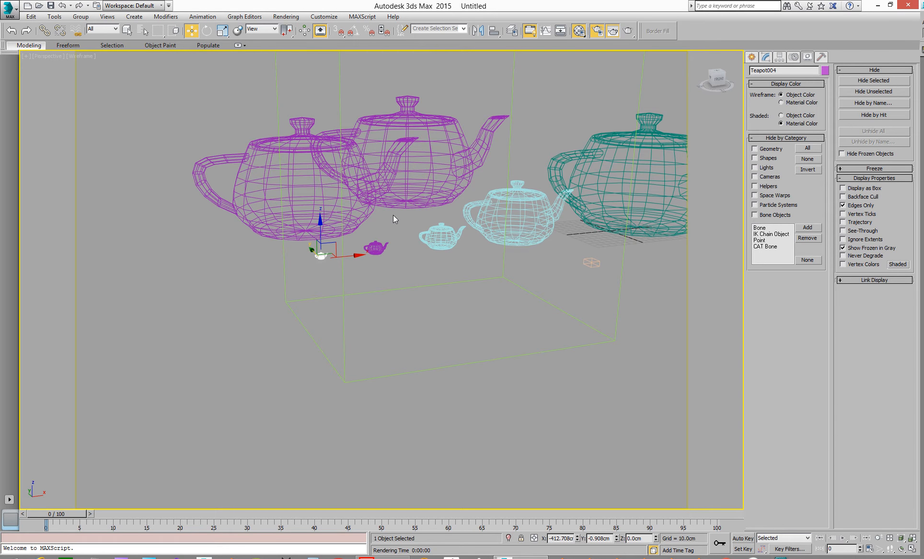
{"action": "scroll", "coordinate": [393, 219], "scroll_direction": "down", "scroll_amount": 6}
{"action": "middle_click_drag", "start_coordinate": [392, 248], "coordinate": [387, 243]}
Step: Select the small box and move it slightly along its vertical axis
{"action": "left_click", "coordinate": [497, 235]}
{"action": "scroll", "coordinate": [496, 234], "scroll_direction": "up", "scroll_amount": 5}
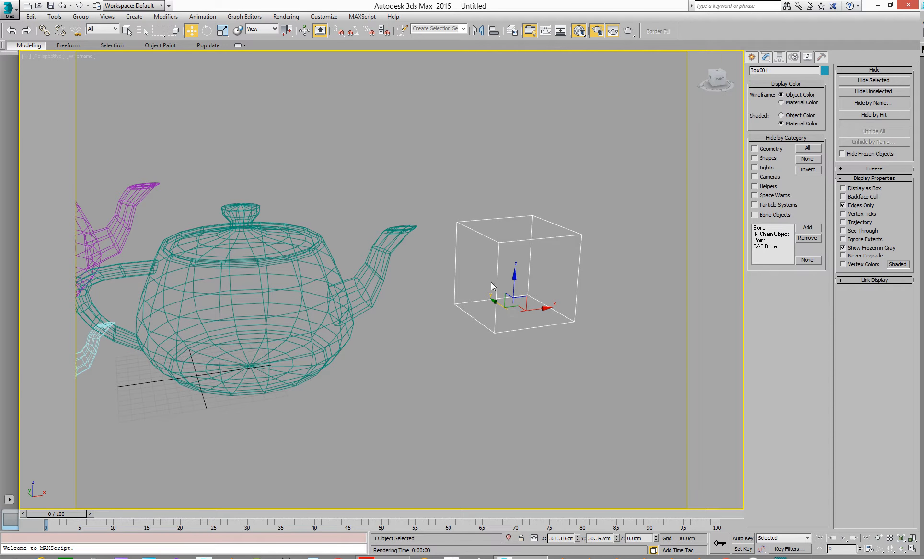
{"action": "scroll", "coordinate": [541, 219], "scroll_direction": "down", "scroll_amount": 6}
{"action": "middle_click_drag", "start_coordinate": [513, 222], "coordinate": [522, 241]}
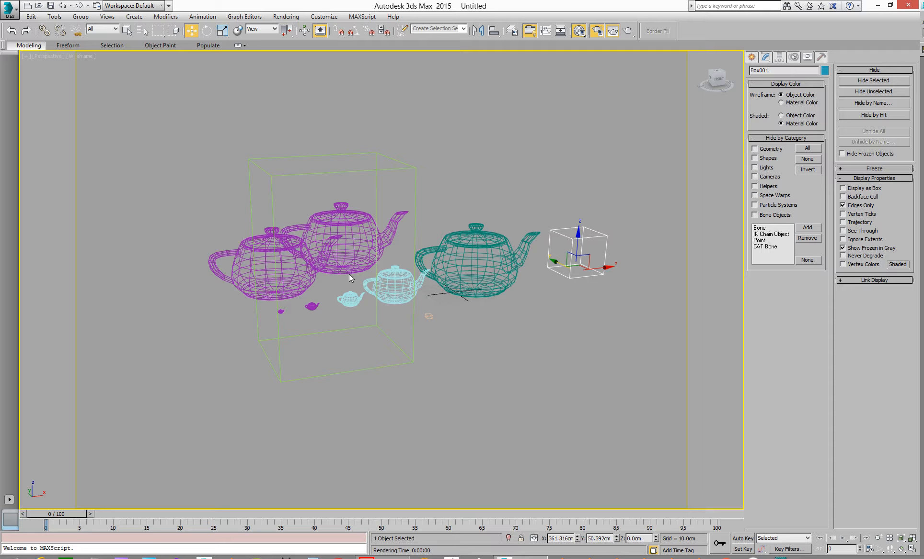
{"action": "middle_click_drag", "start_coordinate": [633, 161], "coordinate": [577, 168]}
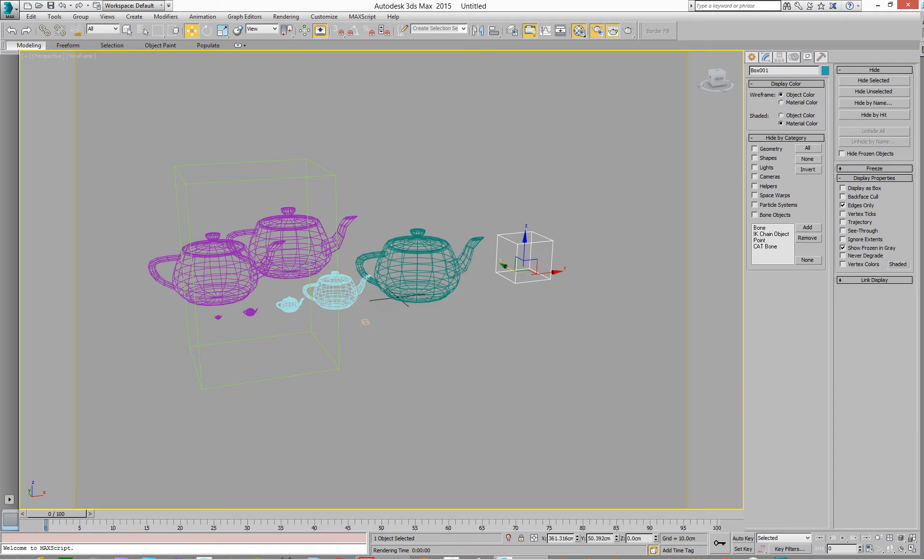
Step: Render the perspective view to compare the objects
{"action": "left_click_drag", "start_coordinate": [923, 5], "coordinate": [729, 27]}
{"action": "left_click", "coordinate": [841, 42]}
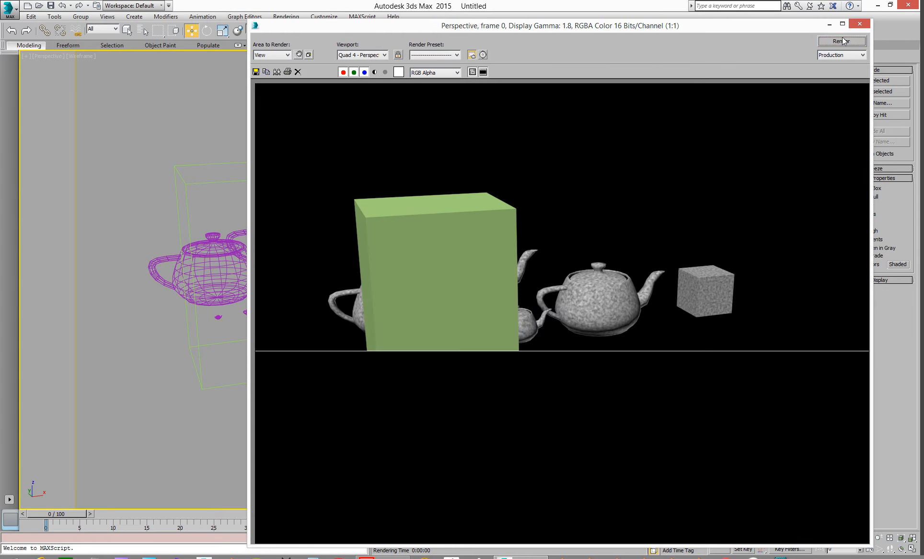
{"action": "left_click_drag", "start_coordinate": [497, 29], "coordinate": [923, 30]}
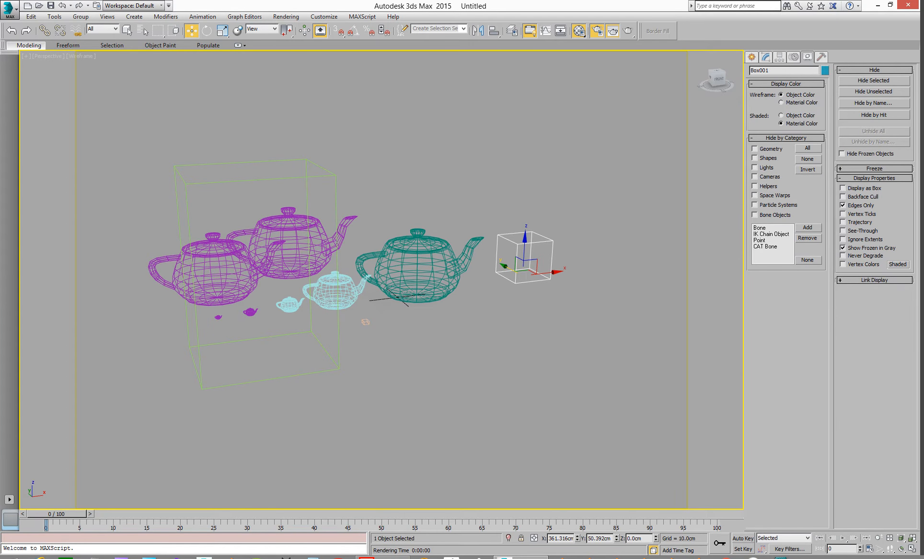
Step: Assign the noise material from the Material Editor to all ten objects
{"action": "key", "text": "m"}
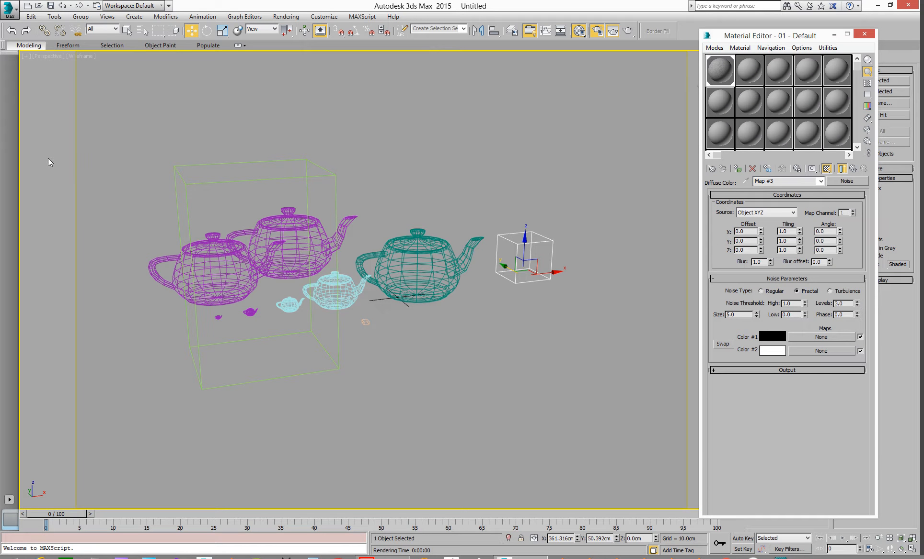
{"action": "left_click_drag", "start_coordinate": [108, 88], "coordinate": [599, 388]}
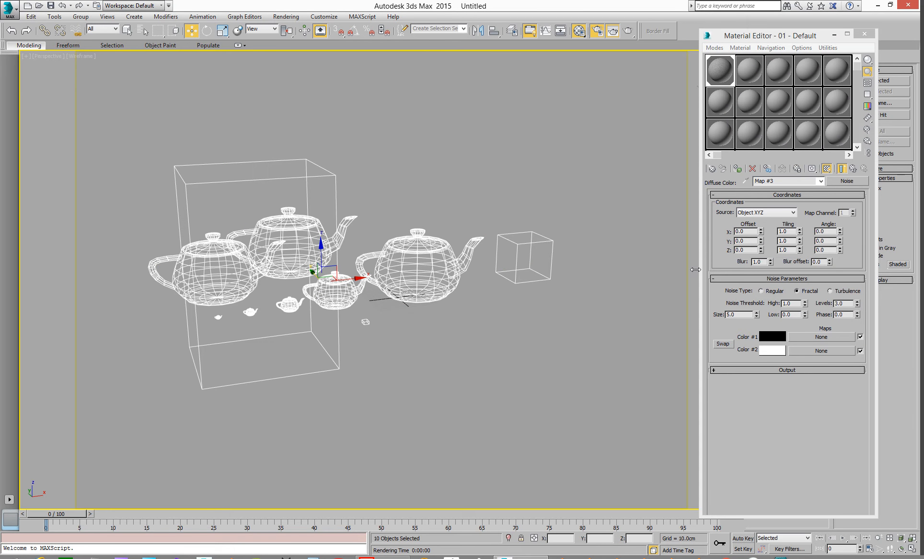
{"action": "left_click", "coordinate": [502, 351]}
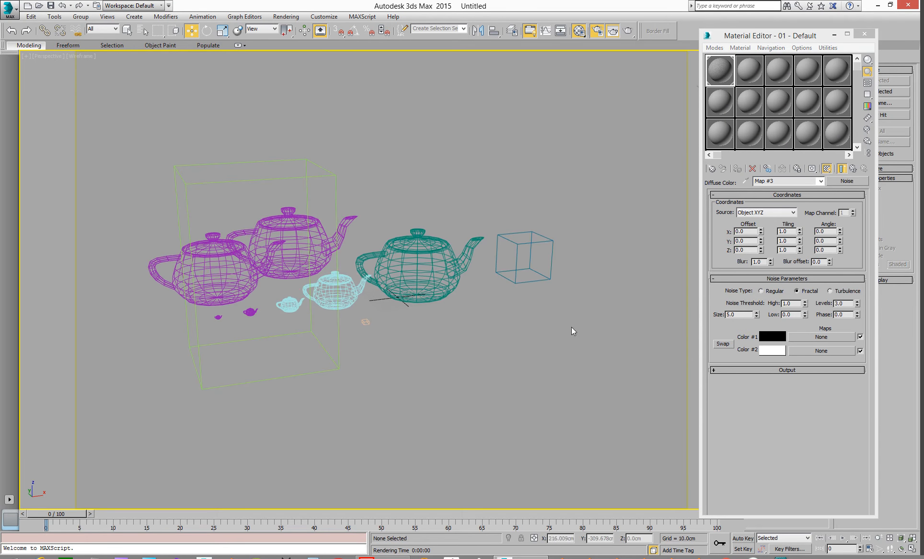
Step: Render the perspective view again and minimize the render window
{"action": "key", "text": "shift+q"}
{"action": "left_click_drag", "start_coordinate": [700, 41], "coordinate": [495, 33]}
{"action": "left_click", "coordinate": [715, 48]}
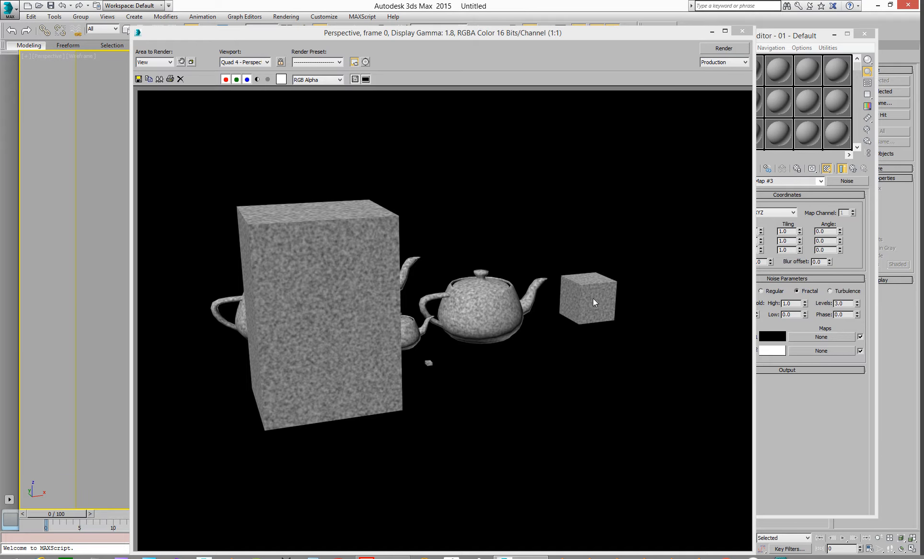
{"action": "left_click", "coordinate": [711, 32]}
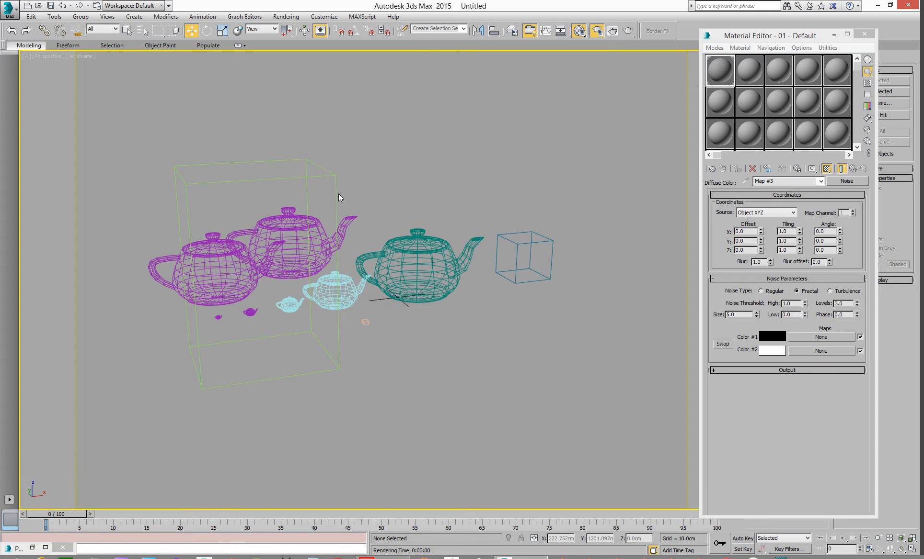
Step: Scale the large tall box up greatly with the uniform Scale tool
{"action": "left_click", "coordinate": [334, 182]}
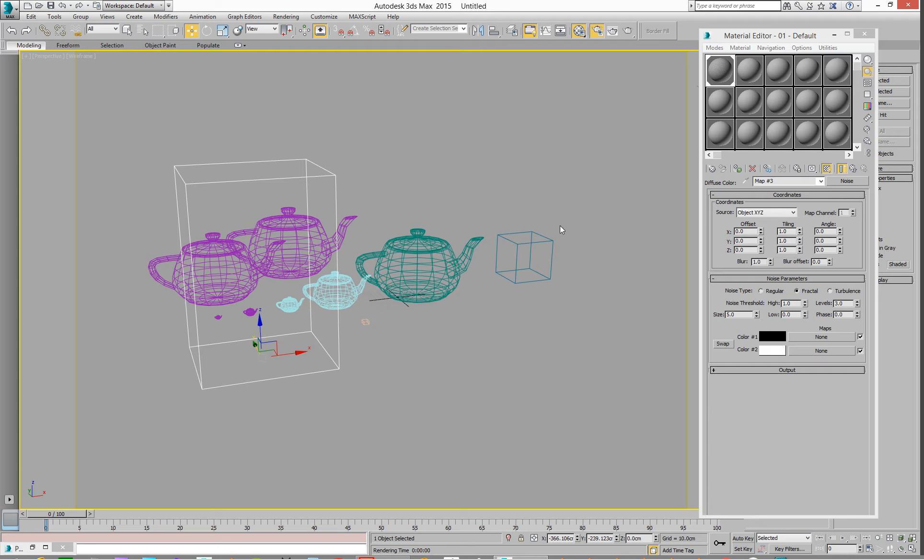
{"action": "left_click", "coordinate": [223, 30]}
{"action": "left_click_drag", "start_coordinate": [257, 353], "coordinate": [375, 122]}
{"action": "scroll", "coordinate": [367, 178], "scroll_direction": "down", "scroll_amount": 6}
{"action": "middle_click_drag", "start_coordinate": [366, 180], "coordinate": [371, 289]}
Step: Move the enlarged box aside so it sits behind the teapots
{"action": "left_click", "coordinate": [192, 31]}
{"action": "left_click_drag", "start_coordinate": [390, 322], "coordinate": [321, 340]}
{"action": "scroll", "coordinate": [321, 341], "scroll_direction": "up", "scroll_amount": 4}
{"action": "scroll", "coordinate": [366, 331], "scroll_direction": "up", "scroll_amount": 2}
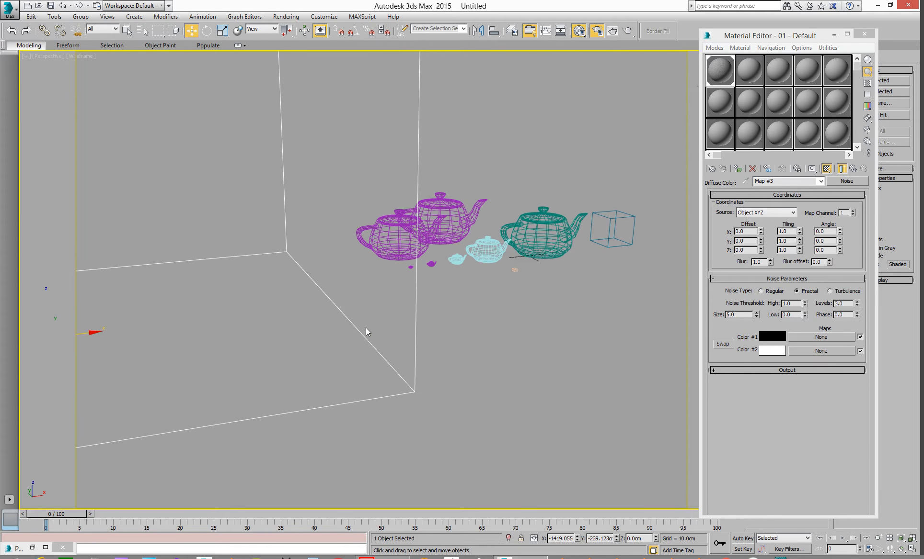
{"action": "middle_click_drag", "start_coordinate": [393, 320], "coordinate": [326, 305]}
{"action": "scroll", "coordinate": [372, 296], "scroll_direction": "up", "scroll_amount": 2}
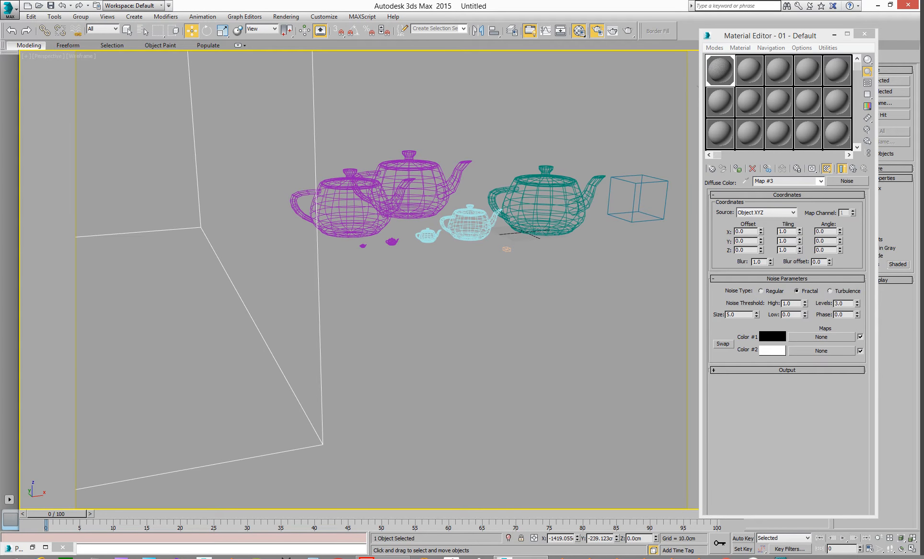
Step: Render the scene from the Render Setup dialog and close the render window
{"action": "key", "text": "F10"}
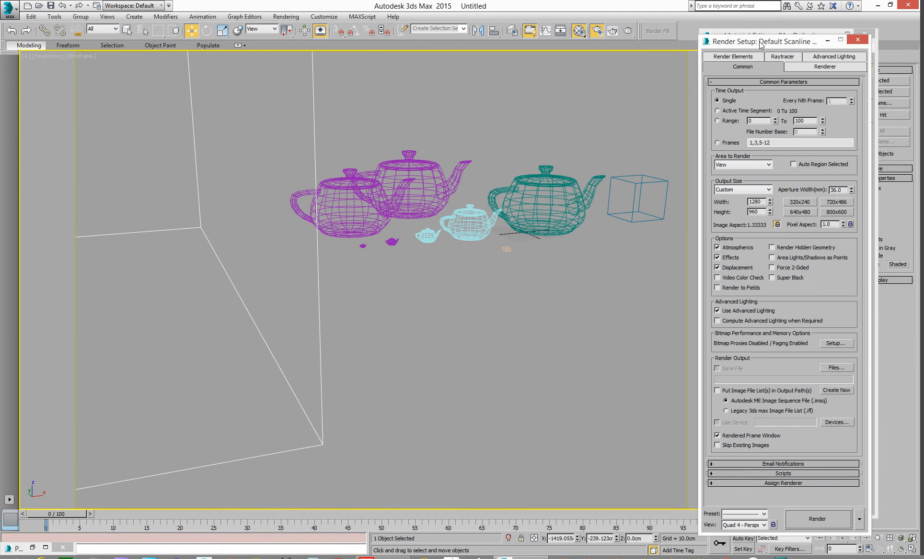
{"action": "left_click", "coordinate": [794, 492]}
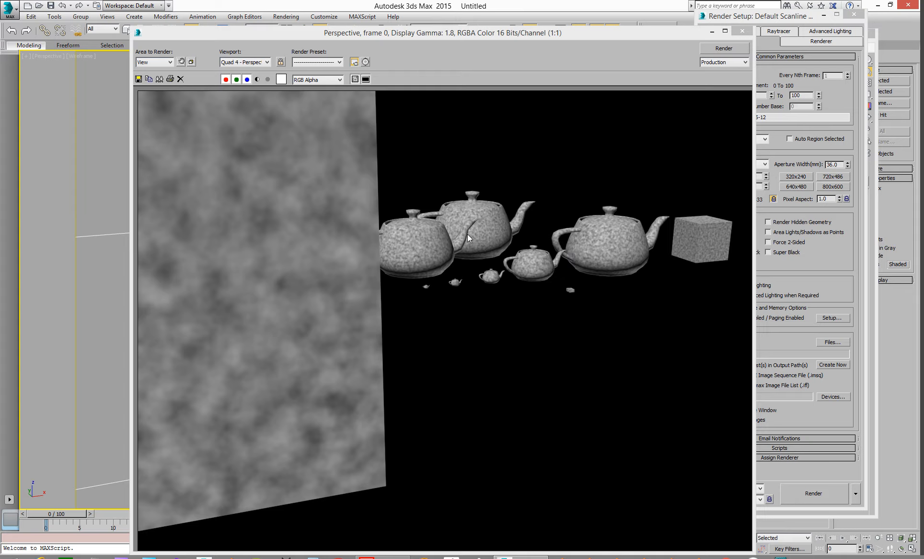
{"action": "left_click", "coordinate": [742, 31]}
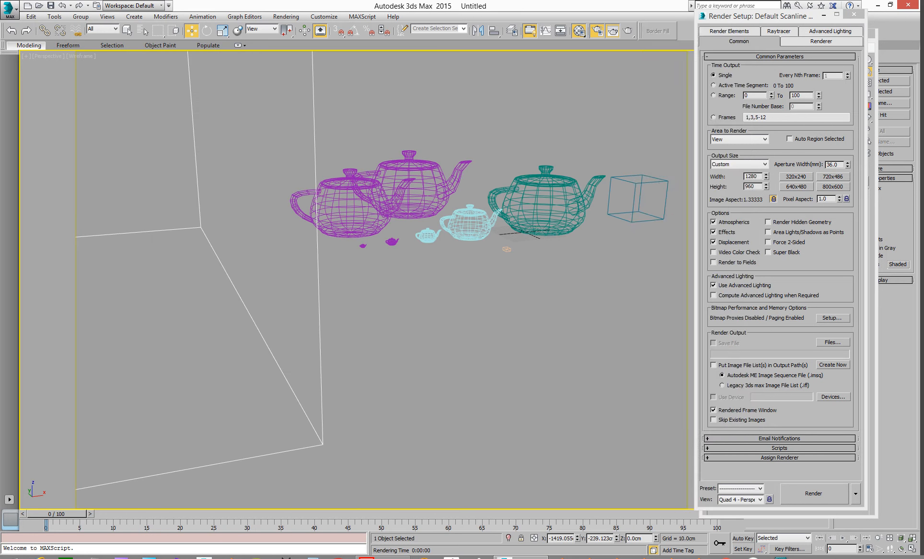
Step: Convert the small box to an Editable Poly
{"action": "scroll", "coordinate": [556, 313], "scroll_direction": "down", "scroll_amount": 3}
{"action": "middle_click_drag", "start_coordinate": [541, 301], "coordinate": [468, 303]}
{"action": "left_click", "coordinate": [573, 283]}
{"action": "scroll", "coordinate": [513, 288], "scroll_direction": "up", "scroll_amount": 8}
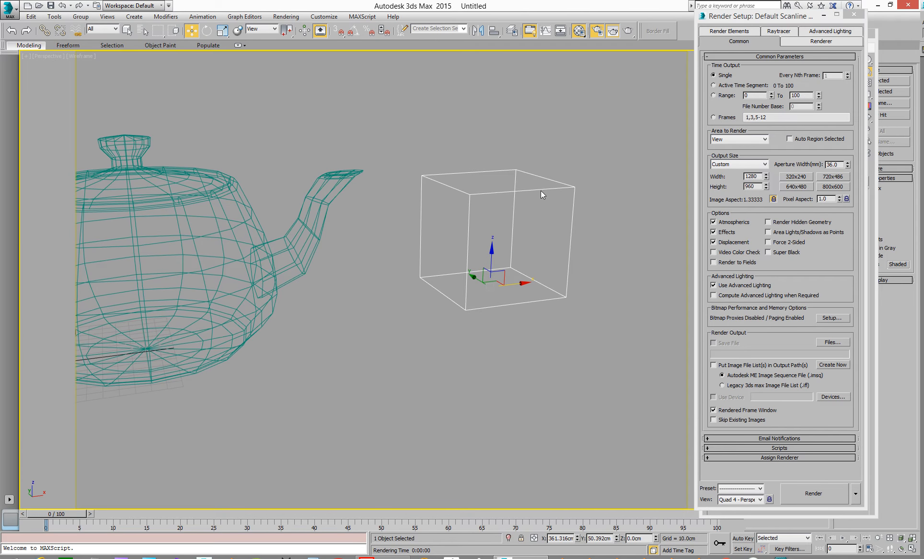
{"action": "right_click", "coordinate": [540, 189]}
{"action": "mouse_move", "coordinate": [584, 283]}
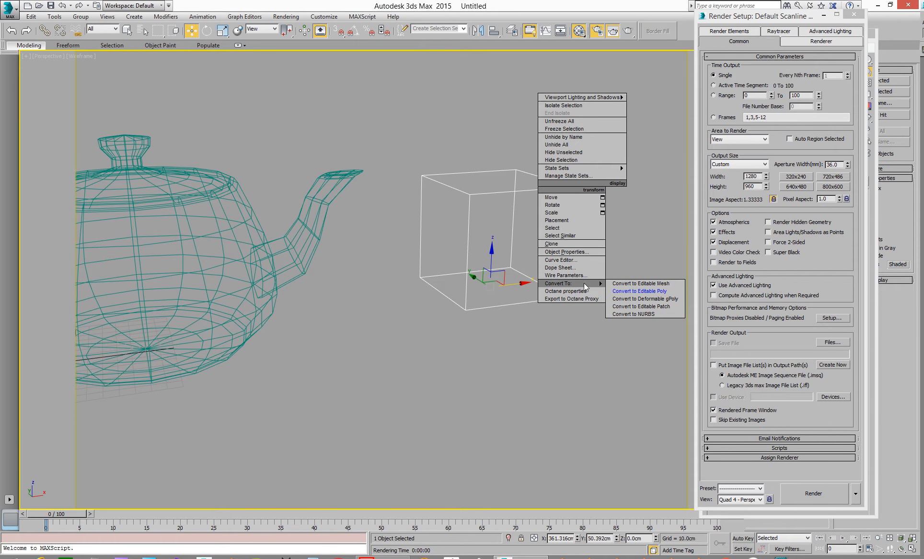
{"action": "left_click", "coordinate": [664, 286]}
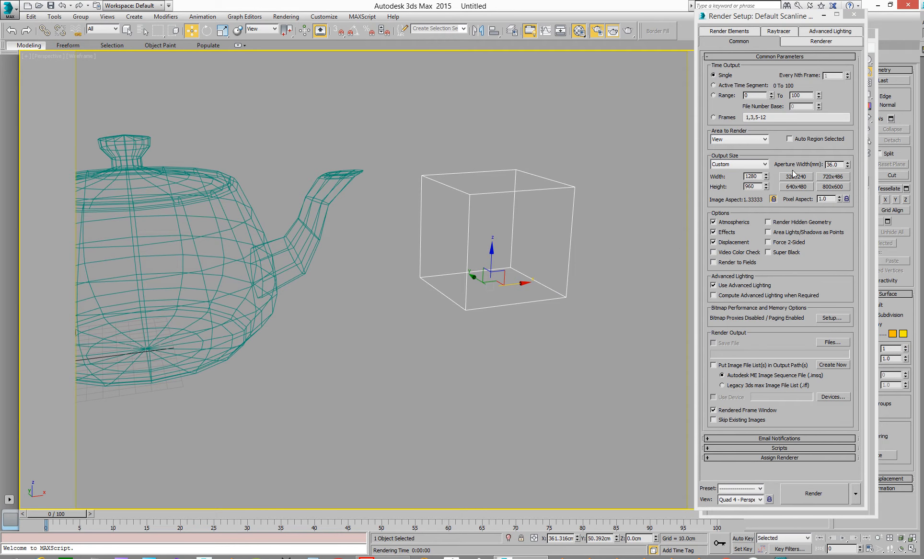
Step: Attach all other boxes and teapots to the small editable poly box from the attach list
{"action": "key", "text": "m"}
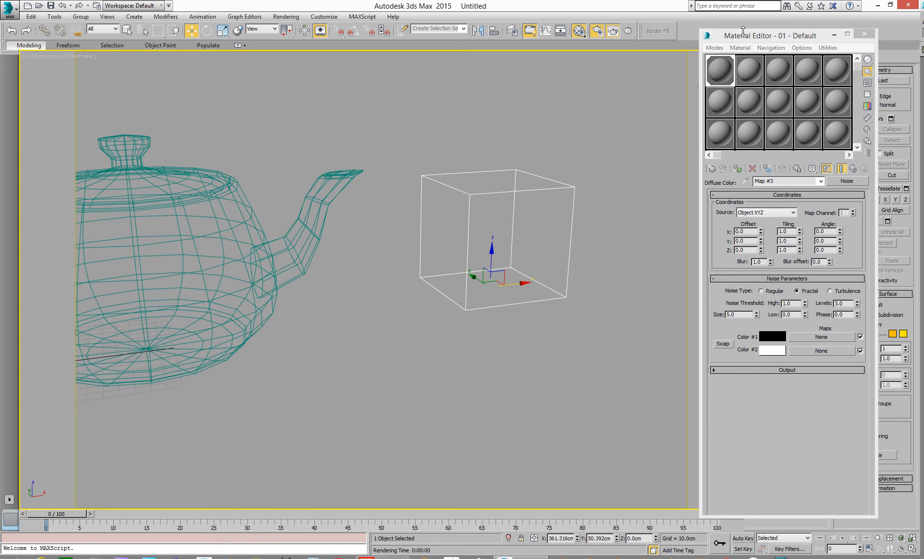
{"action": "key", "text": "m"}
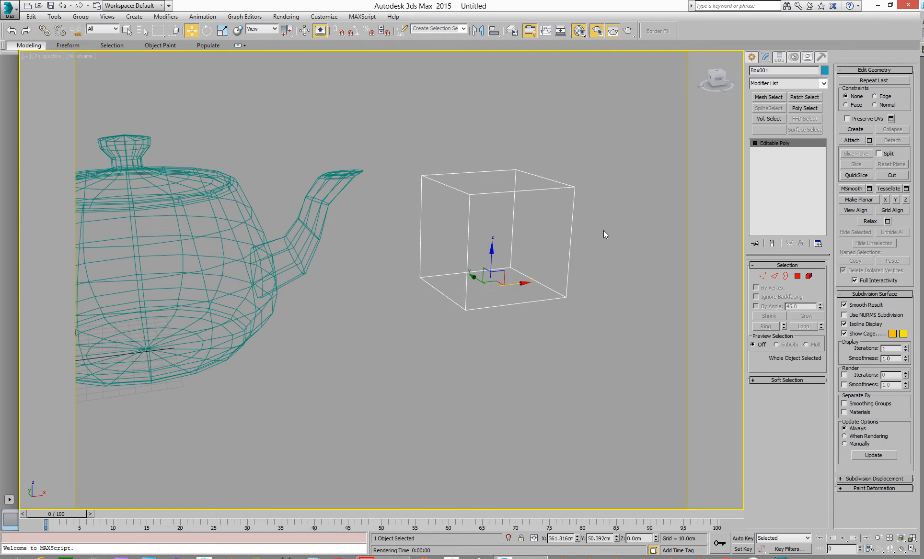
{"action": "left_click", "coordinate": [594, 244]}
{"action": "scroll", "coordinate": [545, 269], "scroll_direction": "down", "scroll_amount": 8}
{"action": "middle_click_drag", "start_coordinate": [543, 262], "coordinate": [514, 272]}
{"action": "left_click_drag", "start_coordinate": [554, 249], "coordinate": [518, 281]}
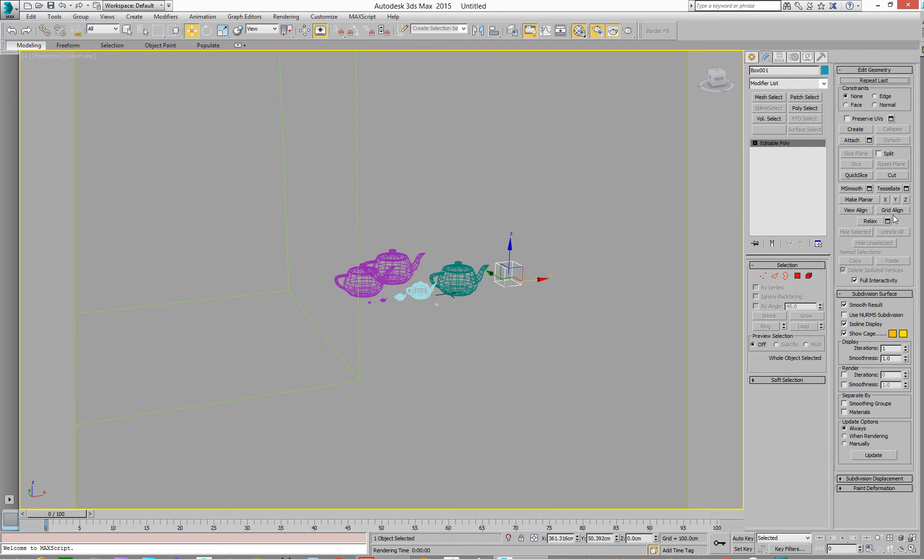
{"action": "left_click", "coordinate": [868, 140]}
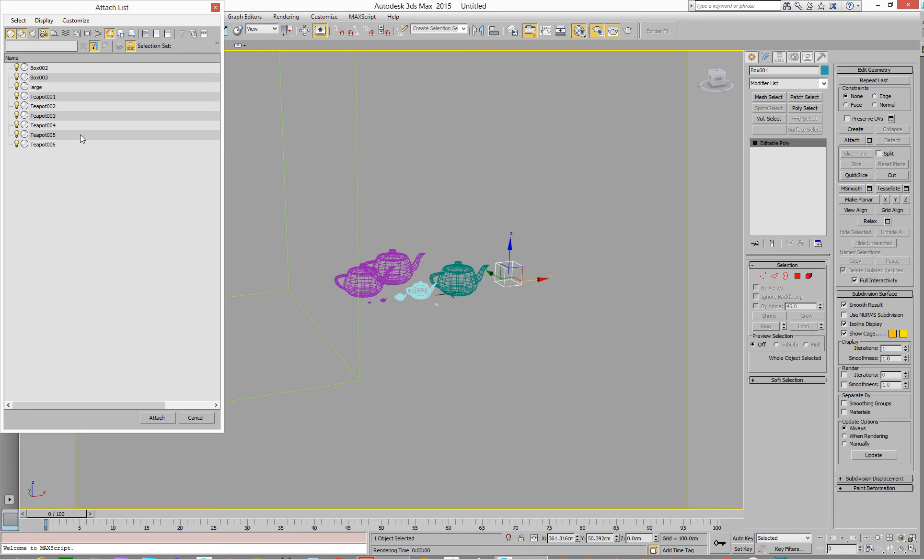
{"action": "left_click", "coordinate": [38, 67]}
{"action": "left_click", "coordinate": [40, 146], "text": "shift"}
{"action": "left_click", "coordinate": [154, 420]}
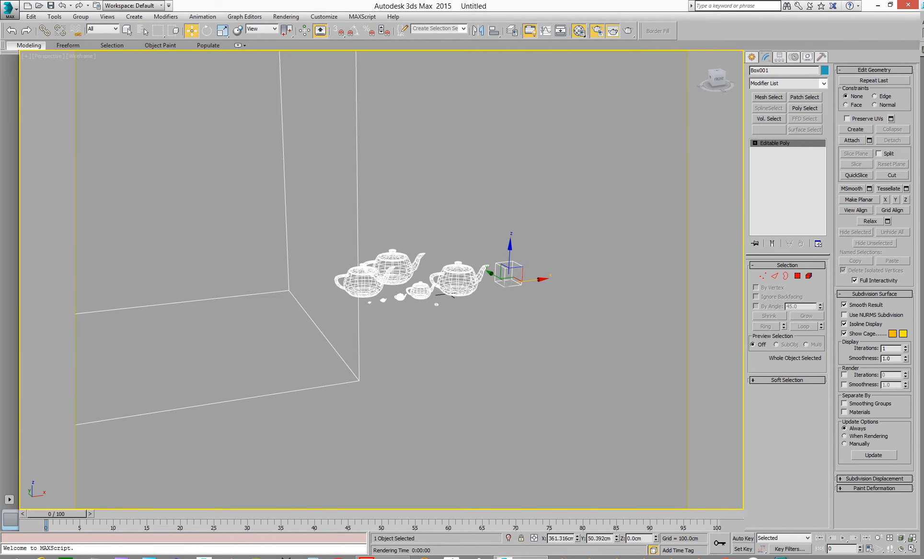
Step: Render the combined object and minimize the render window
{"action": "left_click", "coordinate": [615, 380]}
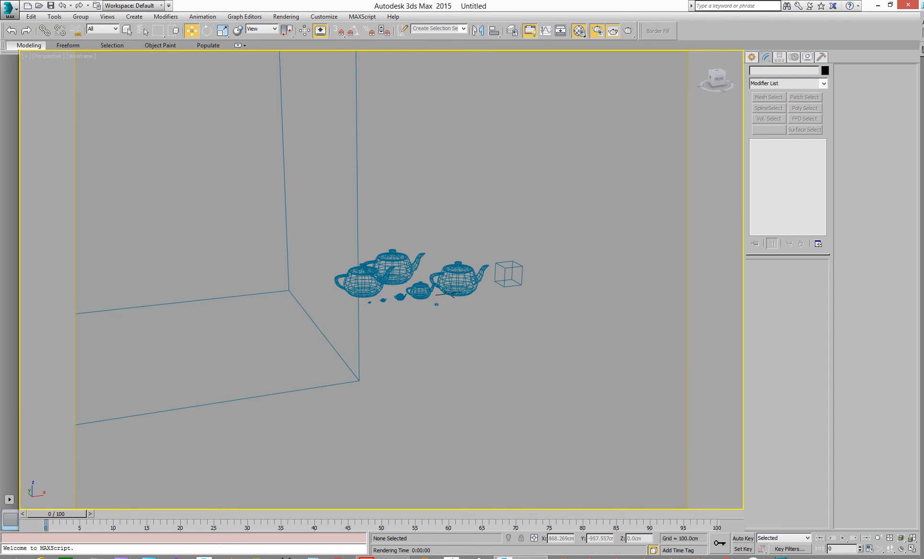
{"action": "left_click_drag", "start_coordinate": [923, 181], "coordinate": [318, 33]}
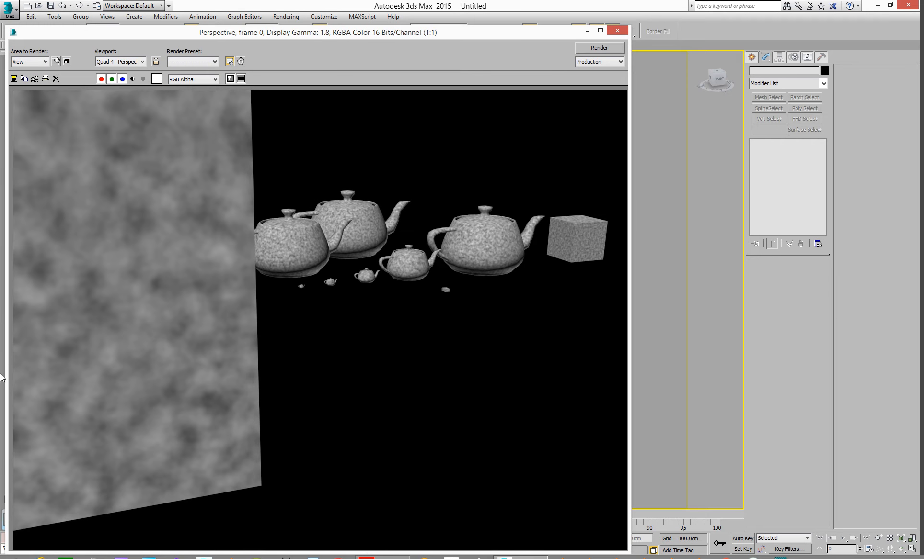
{"action": "left_click", "coordinate": [599, 49]}
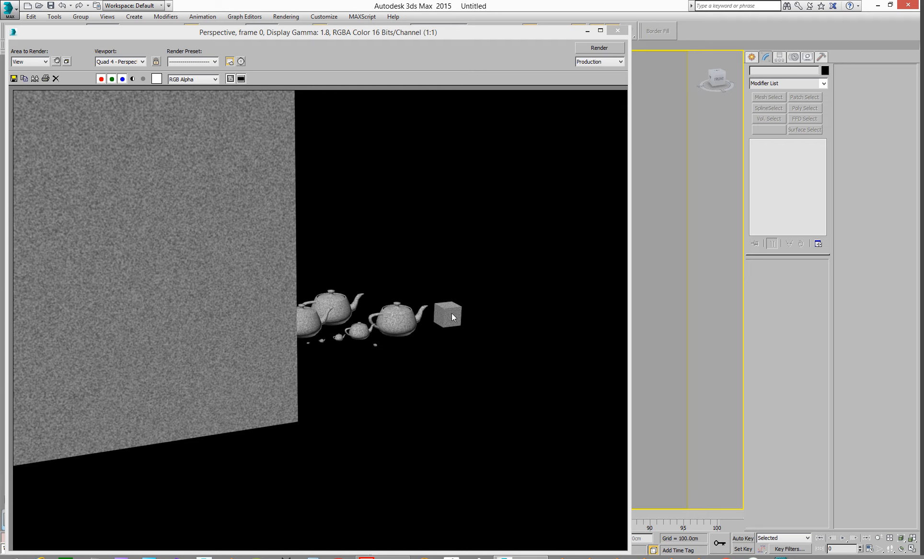
{"action": "left_click", "coordinate": [587, 32]}
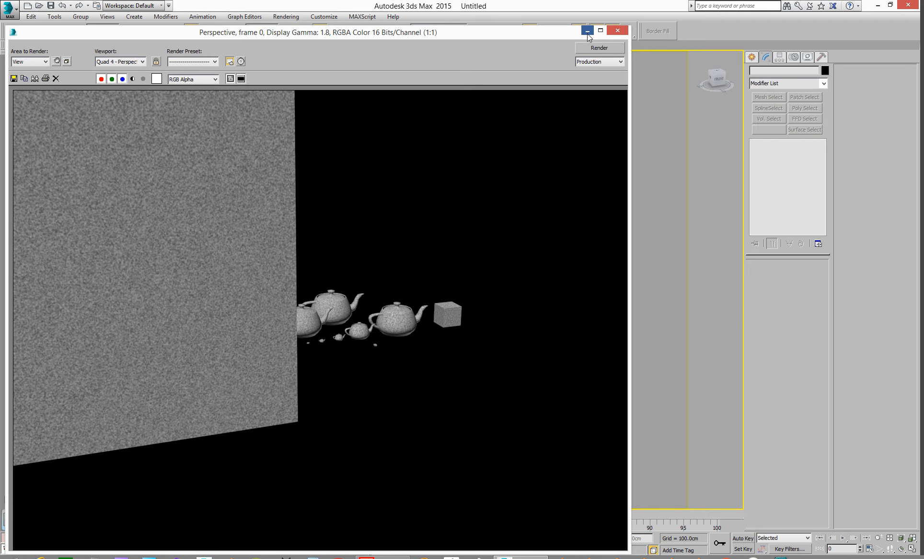
{"action": "left_click", "coordinate": [587, 32]}
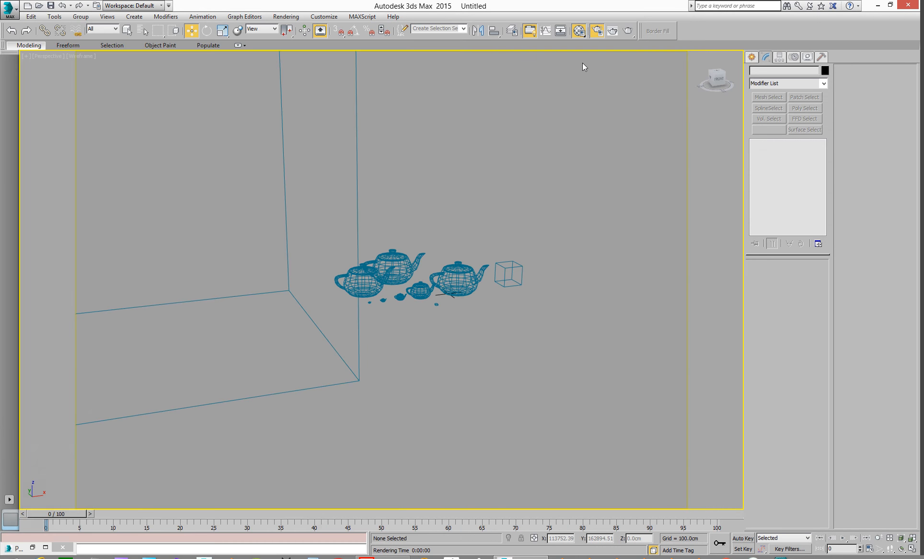
Step: Detach the rear middle teapot element from the combined editable poly as a separate object
{"action": "middle_click_drag", "start_coordinate": [452, 250], "coordinate": [482, 252], "text": "alt"}
{"action": "scroll", "coordinate": [481, 252], "scroll_direction": "up", "scroll_amount": 4}
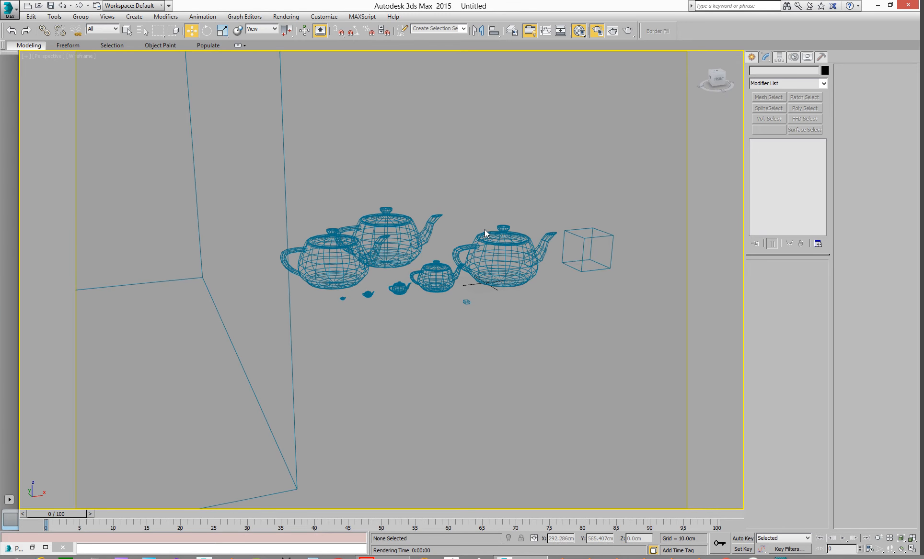
{"action": "scroll", "coordinate": [479, 249], "scroll_direction": "down", "scroll_amount": 4}
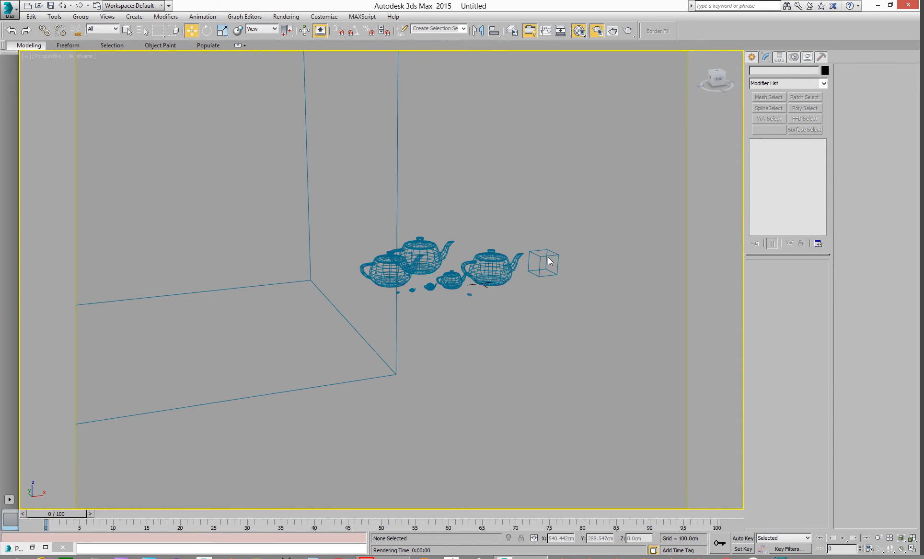
{"action": "left_click", "coordinate": [546, 261]}
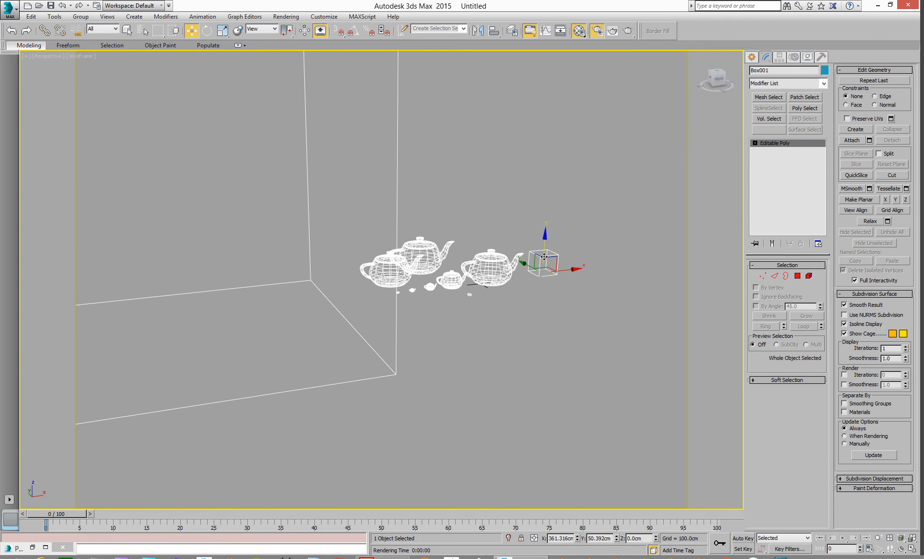
{"action": "left_click", "coordinate": [808, 276]}
{"action": "left_click", "coordinate": [427, 237]}
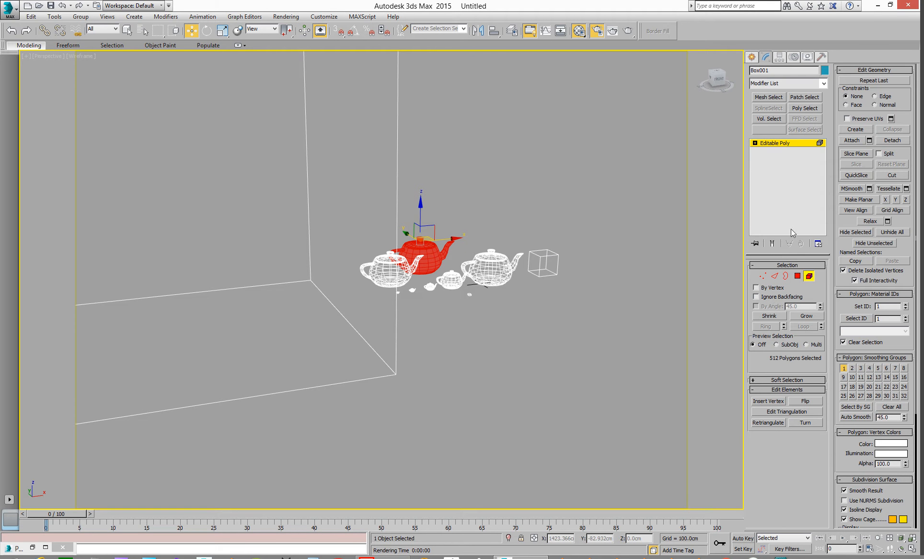
{"action": "left_click", "coordinate": [892, 139]}
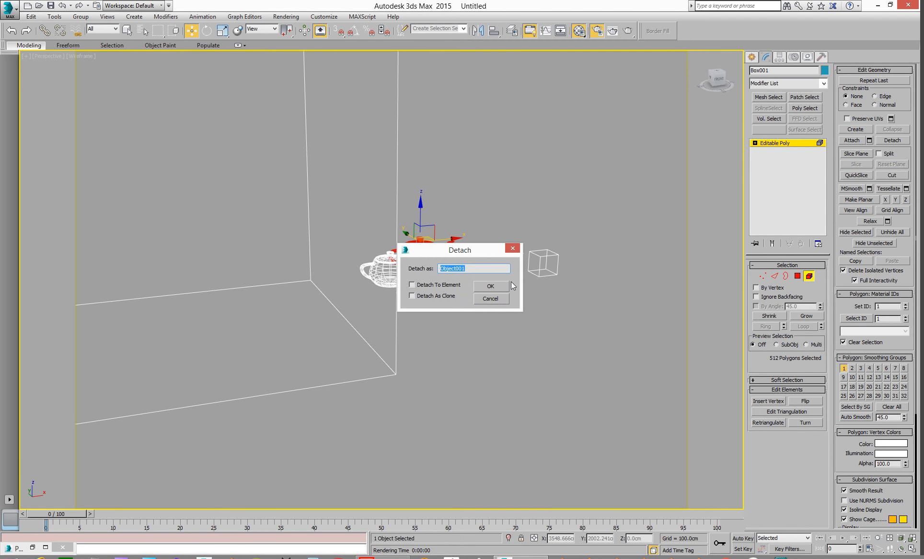
{"action": "key", "text": "Return"}
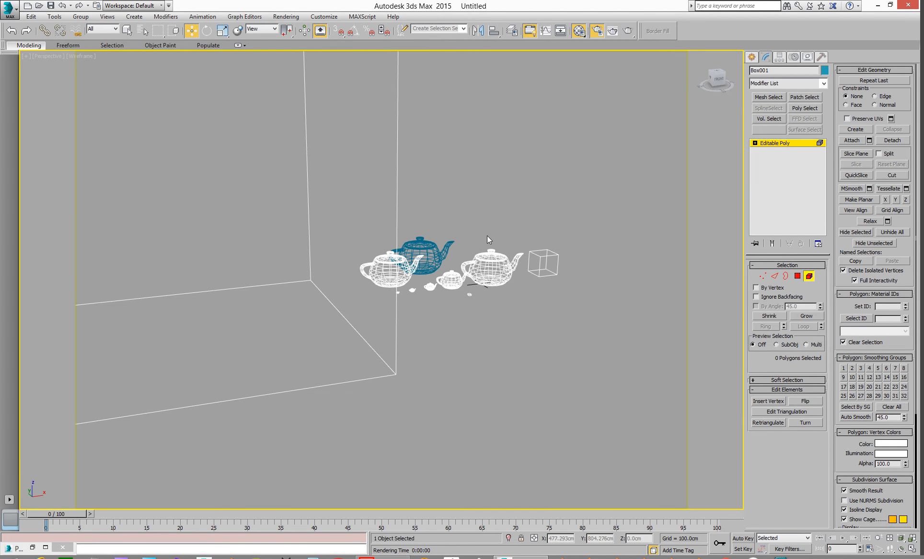
Step: Detach the front right teapot element from the combined object as well
{"action": "left_click_drag", "start_coordinate": [468, 248], "coordinate": [519, 263]}
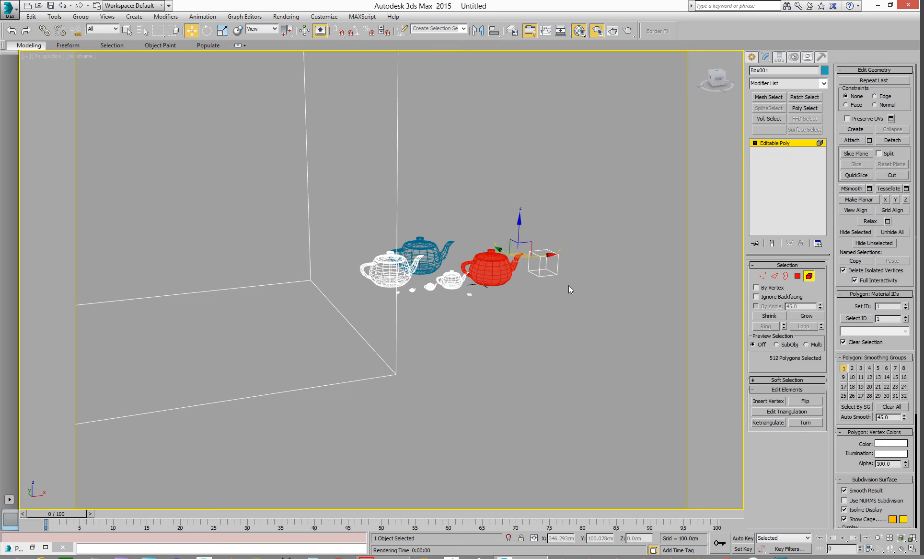
{"action": "left_click", "coordinate": [885, 141]}
{"action": "left_click", "coordinate": [477, 287]}
Step: Select the large box element and detach it from the combined object
{"action": "scroll", "coordinate": [461, 354], "scroll_direction": "up", "scroll_amount": 5}
{"action": "left_click_drag", "start_coordinate": [462, 365], "coordinate": [369, 412]}
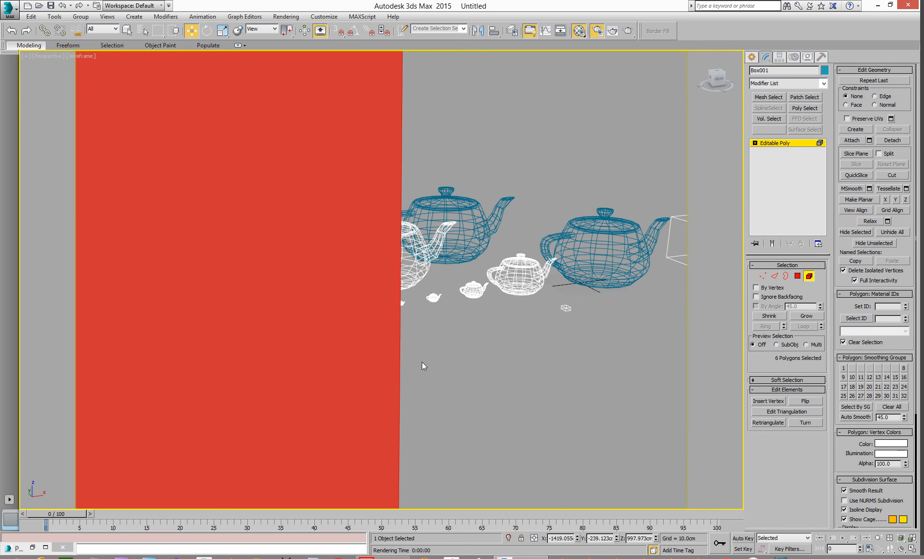
{"action": "scroll", "coordinate": [422, 362], "scroll_direction": "down", "scroll_amount": 5}
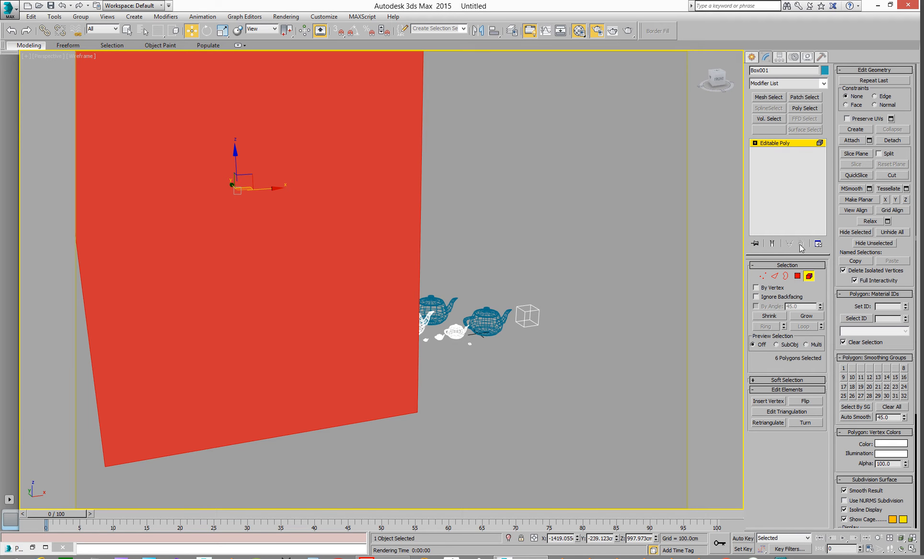
{"action": "left_click", "coordinate": [893, 141]}
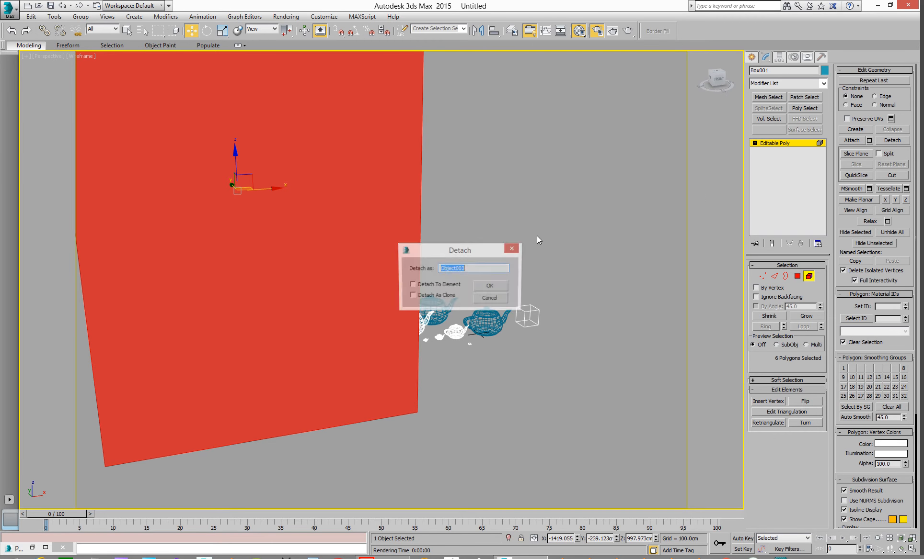
{"action": "left_click", "coordinate": [490, 287]}
Step: Leave the element sub-object level of the editable poly to return to object level
{"action": "scroll", "coordinate": [517, 220], "scroll_direction": "down", "scroll_amount": 5}
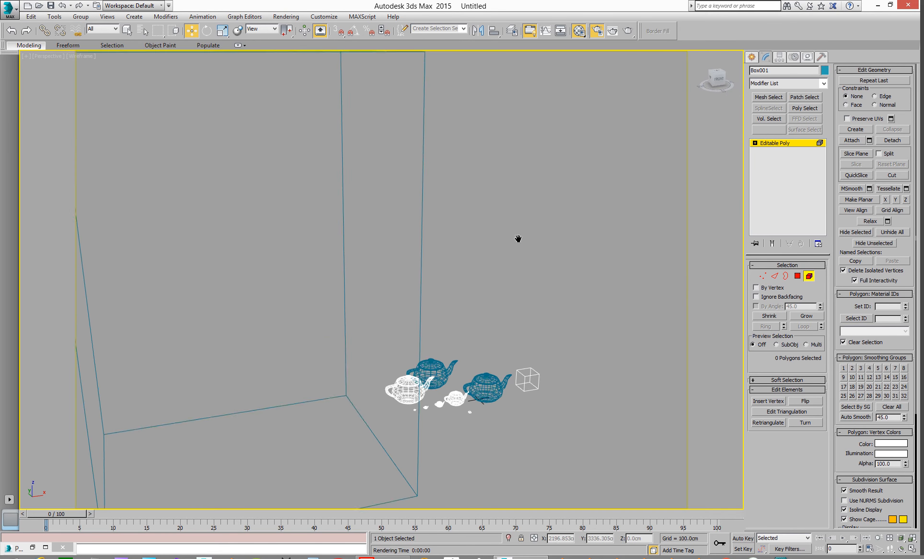
{"action": "middle_click_drag", "start_coordinate": [506, 210], "coordinate": [470, 217]}
{"action": "scroll", "coordinate": [453, 261], "scroll_direction": "up", "scroll_amount": 5}
{"action": "middle_click_drag", "start_coordinate": [485, 254], "coordinate": [516, 218]}
{"action": "scroll", "coordinate": [527, 215], "scroll_direction": "down", "scroll_amount": 3}
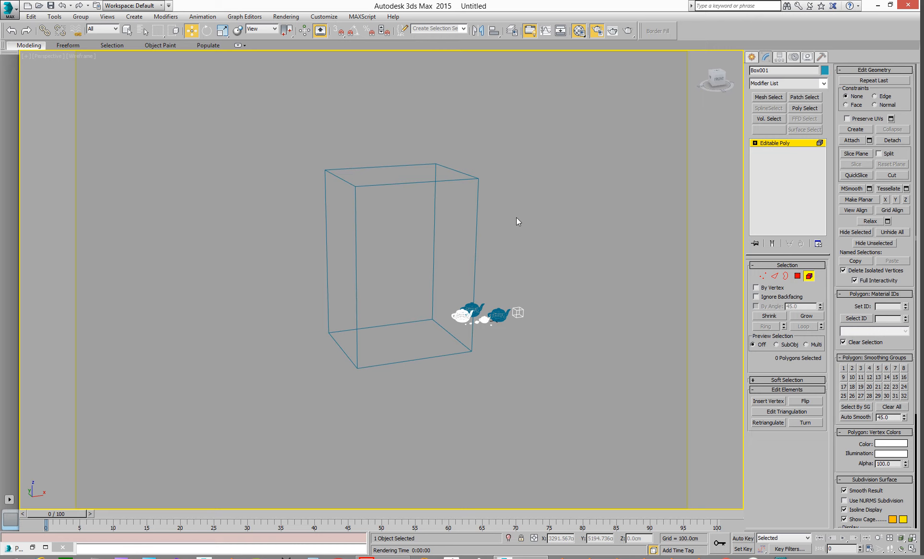
{"action": "middle_click_drag", "start_coordinate": [470, 259], "coordinate": [441, 251], "text": "alt"}
{"action": "scroll", "coordinate": [448, 261], "scroll_direction": "up", "scroll_amount": 5}
{"action": "scroll", "coordinate": [449, 262], "scroll_direction": "down", "scroll_amount": 10}
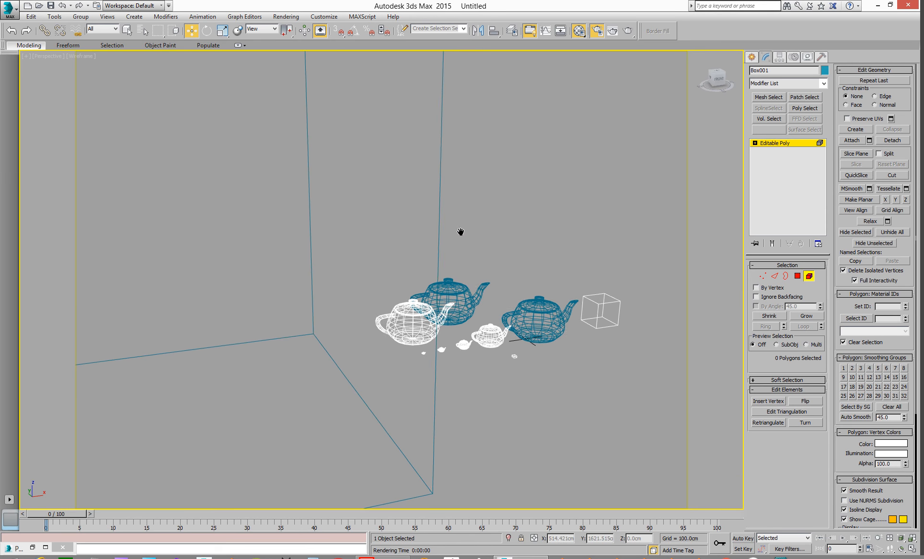
{"action": "scroll", "coordinate": [462, 241], "scroll_direction": "down", "scroll_amount": 8}
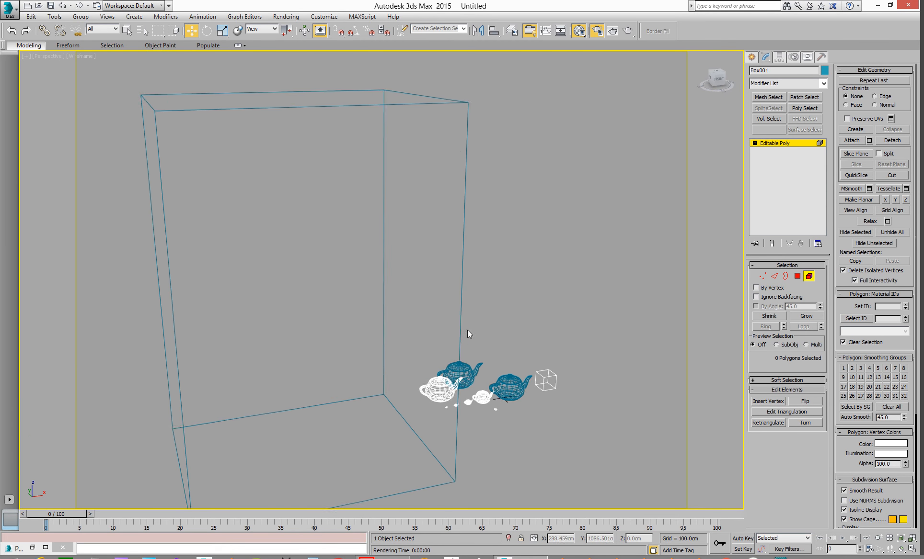
{"action": "middle_click_drag", "start_coordinate": [465, 292], "coordinate": [463, 264]}
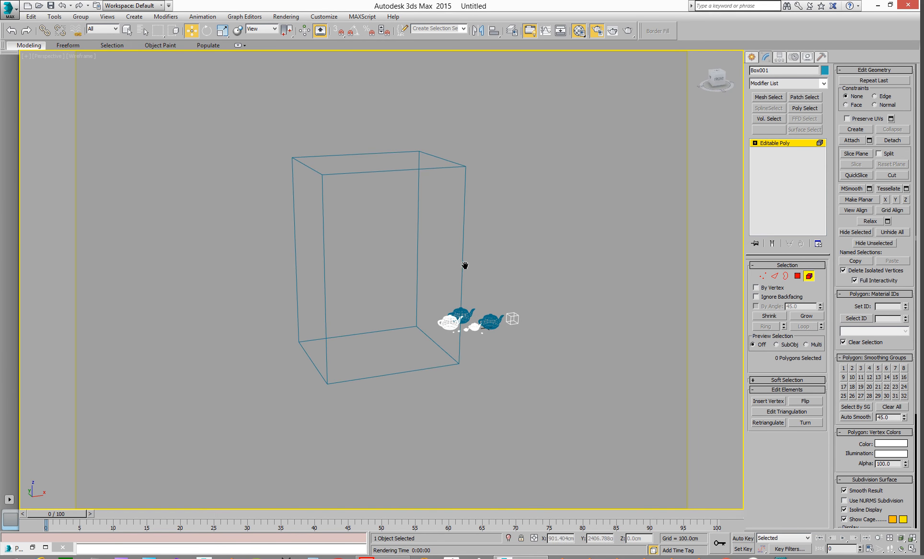
{"action": "left_click", "coordinate": [767, 142]}
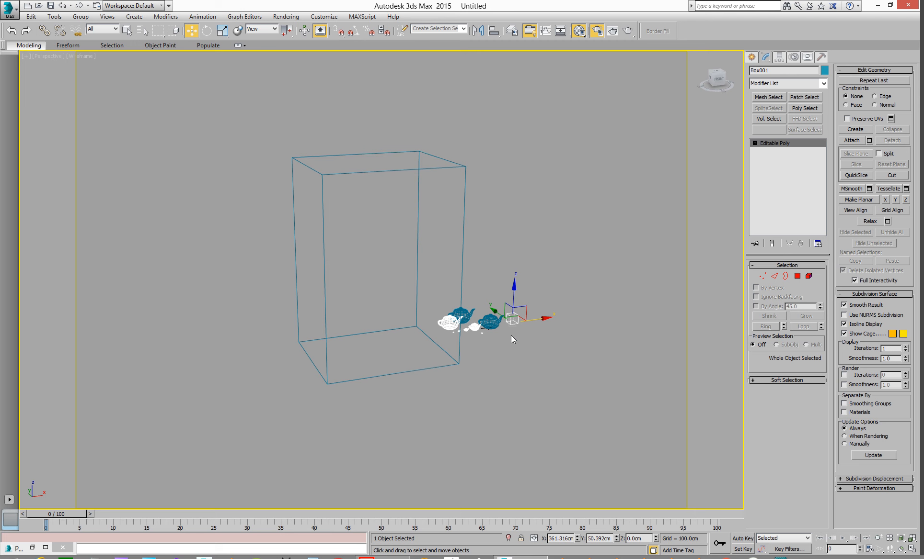
Step: Examine the small box, the detached teapots and the large box from close up and from a distance
{"action": "scroll", "coordinate": [503, 307], "scroll_direction": "up", "scroll_amount": 10}
{"action": "scroll", "coordinate": [485, 311], "scroll_direction": "up", "scroll_amount": 5}
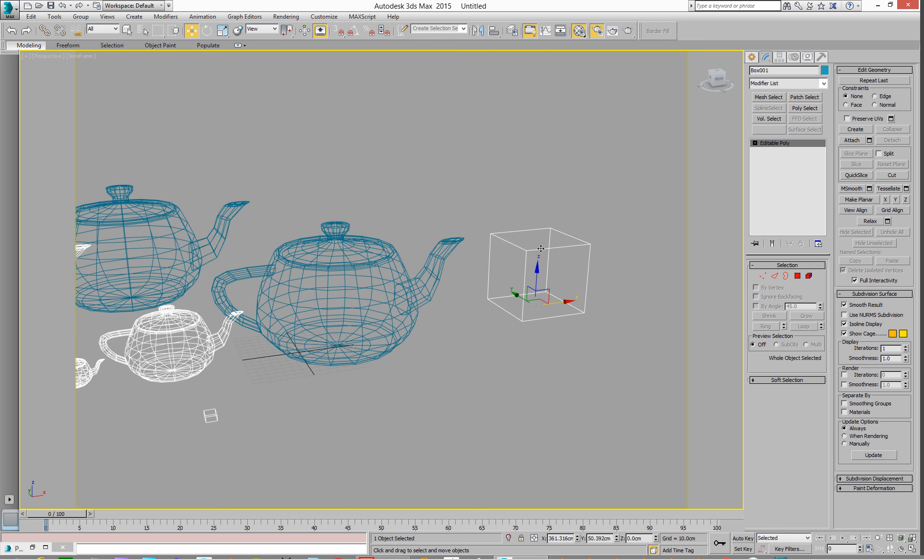
{"action": "scroll", "coordinate": [508, 254], "scroll_direction": "up", "scroll_amount": 6}
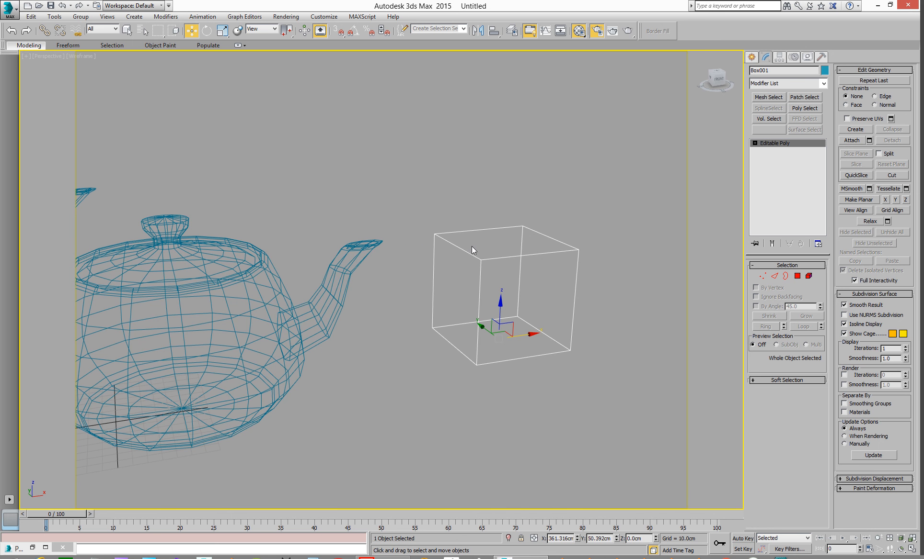
{"action": "mouse_move", "coordinate": [493, 249]}
{"action": "middle_mouse_down"}
{"action": "mouse_move", "coordinate": [501, 262]}
{"action": "mouse_move", "coordinate": [483, 261]}
{"action": "middle_mouse_up"}
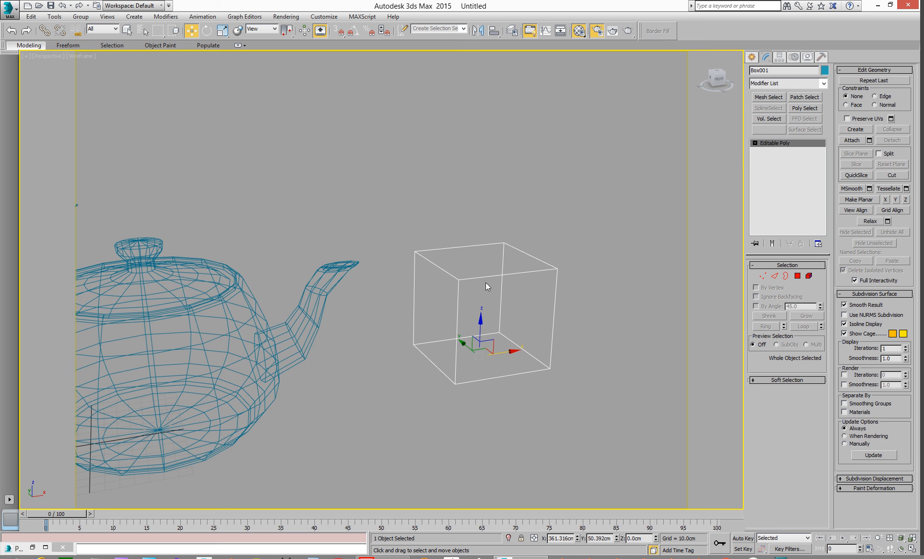
{"action": "scroll", "coordinate": [496, 283], "scroll_direction": "down", "scroll_amount": 1}
{"action": "scroll", "coordinate": [484, 274], "scroll_direction": "up", "scroll_amount": 3}
{"action": "scroll", "coordinate": [497, 293], "scroll_direction": "down", "scroll_amount": 2}
{"action": "scroll", "coordinate": [522, 302], "scroll_direction": "down", "scroll_amount": 5}
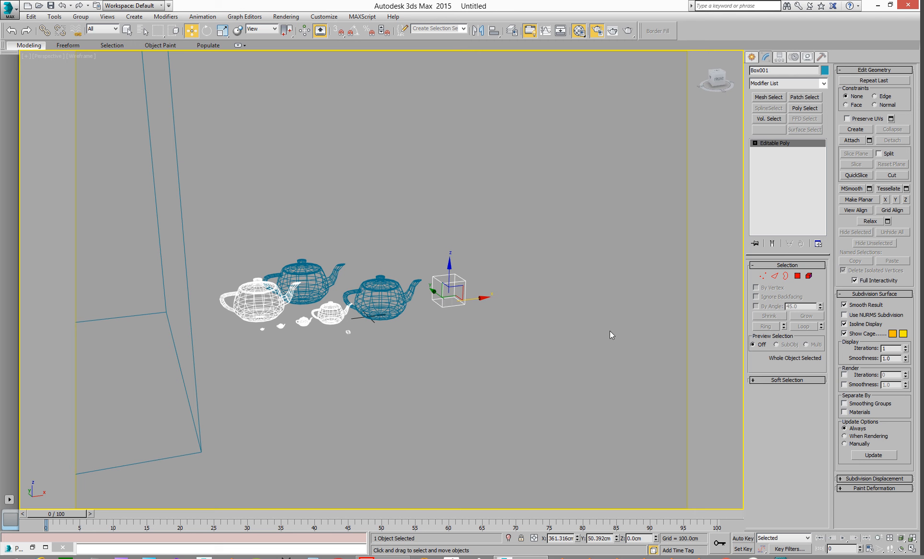
{"action": "middle_click_drag", "start_coordinate": [559, 321], "coordinate": [503, 337]}
{"action": "scroll", "coordinate": [617, 343], "scroll_direction": "down", "scroll_amount": 3}
{"action": "scroll", "coordinate": [539, 385], "scroll_direction": "down", "scroll_amount": 3}
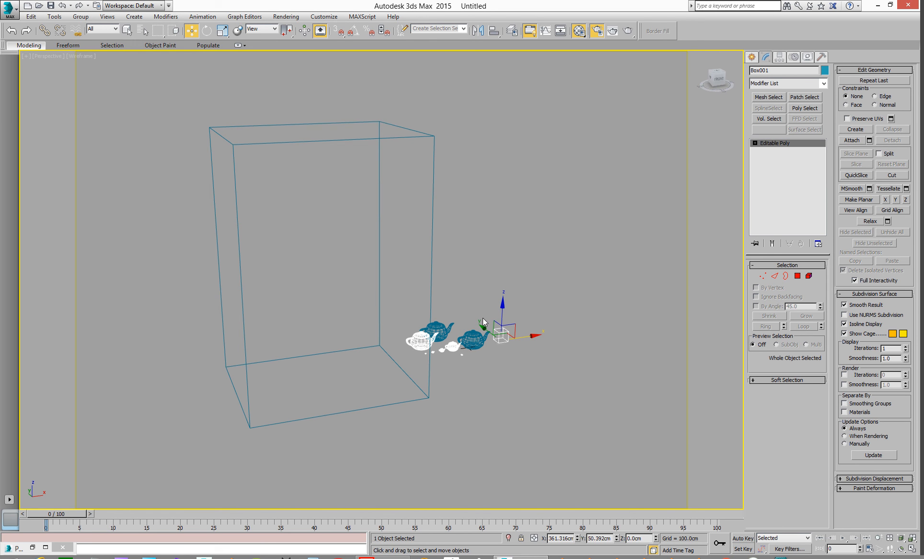